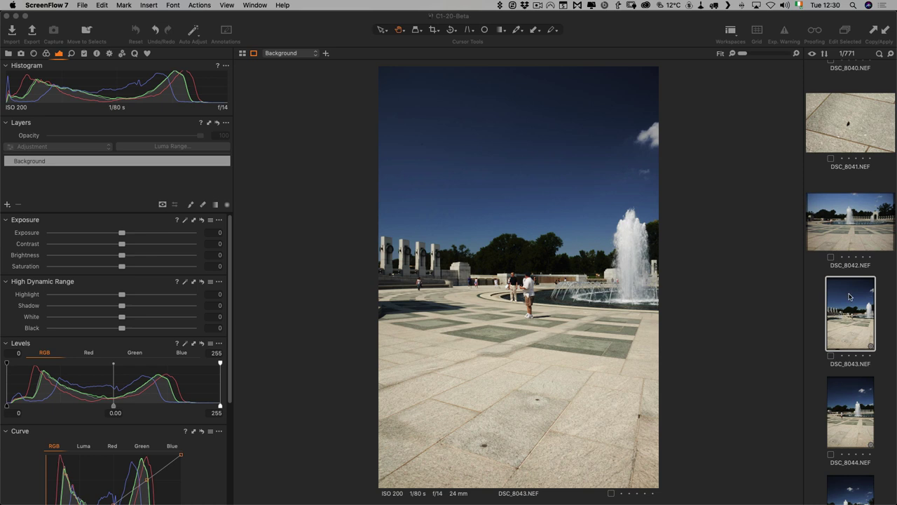
# Step: Review the DSC_8046, DSC_8047 and DSC_8048 frames in the filmstrip
pyautogui.scroll(-4, 850, 296)
pyautogui.scroll(-7, 850, 296)
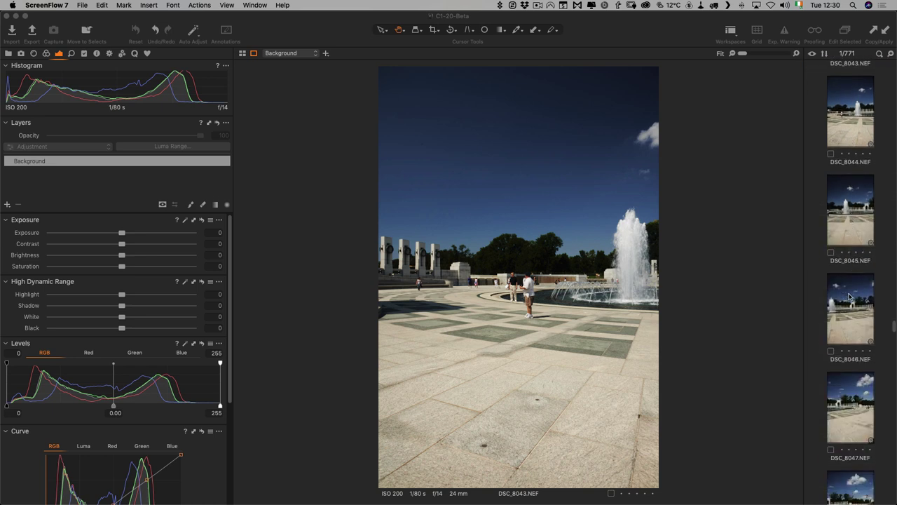
pyautogui.click(852, 242)
pyautogui.click(861, 340)
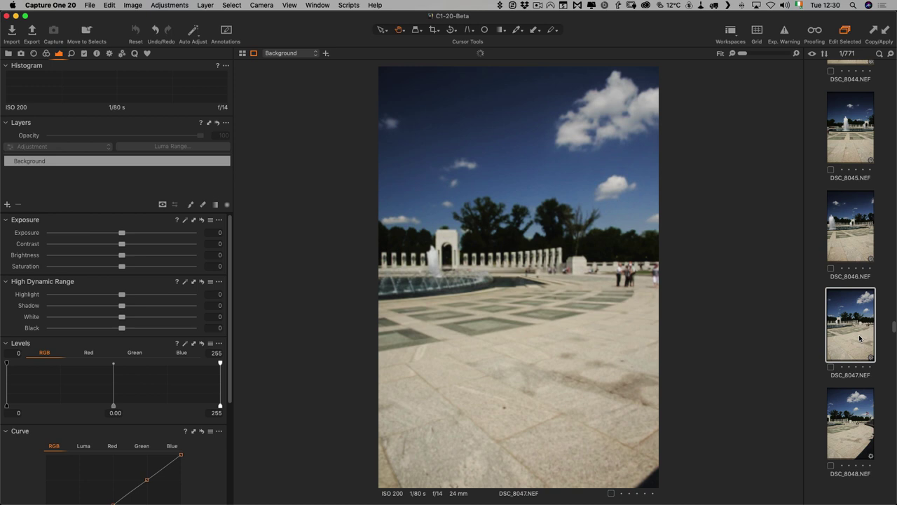
pyautogui.click(850, 396)
# Step: Look past DSC_8048-Edit.tif in the filmstrip, then bring DSC_8043 back into the viewer
pyautogui.scroll(-4, 849, 396)
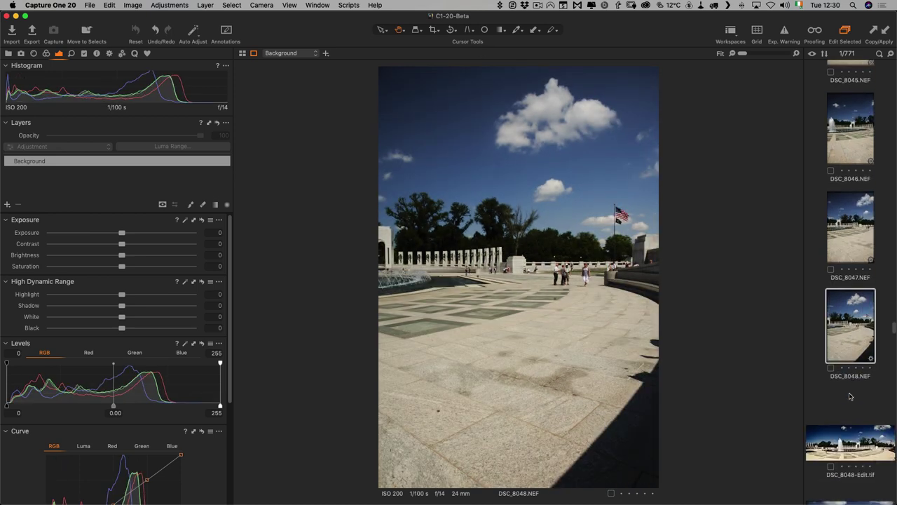
pyautogui.scroll(5, 850, 397)
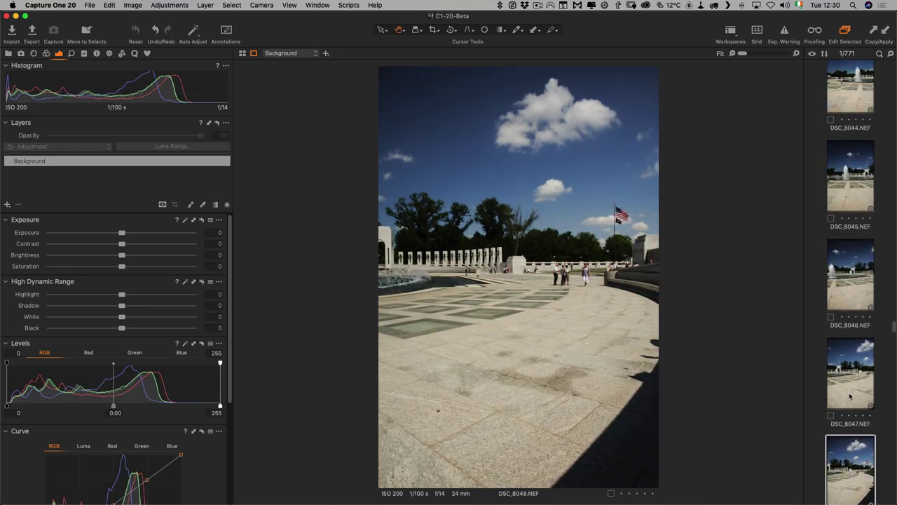
pyautogui.scroll(-1, 849, 396)
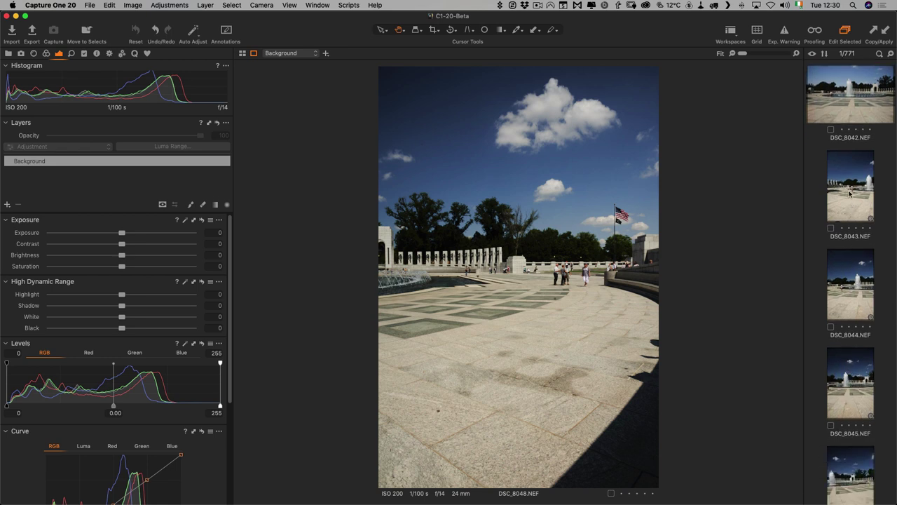
pyautogui.click(848, 194)
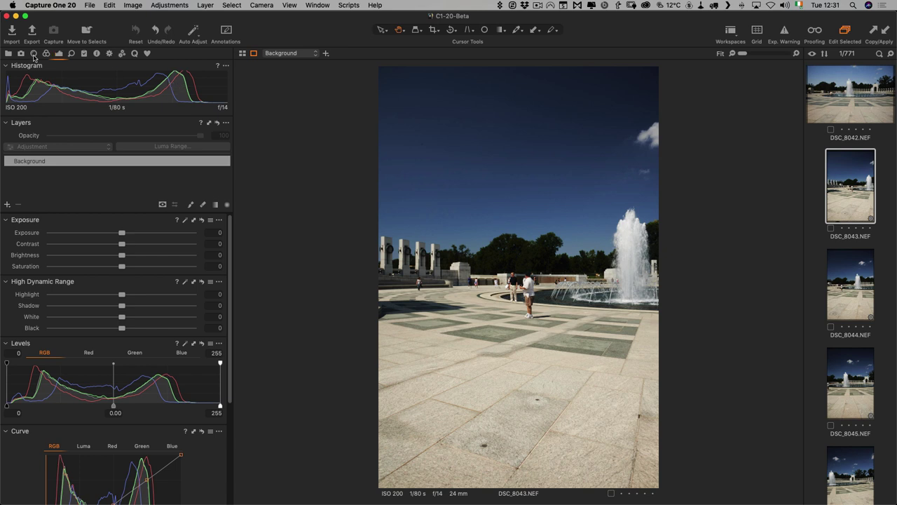
# Step: Select DSC_8043 through DSC_8048 and set Light Falloff to 100 in the Lens tool
pyautogui.click(34, 54)
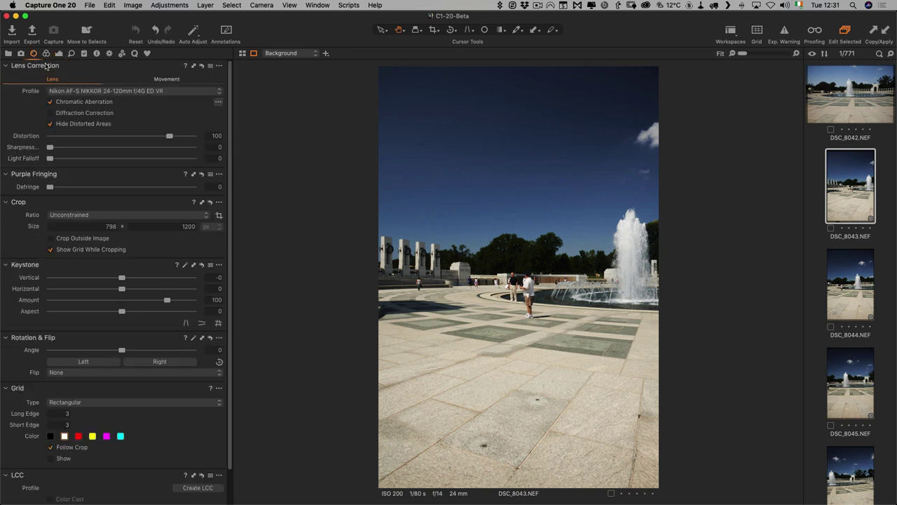
pyautogui.scroll(-5, 855, 211)
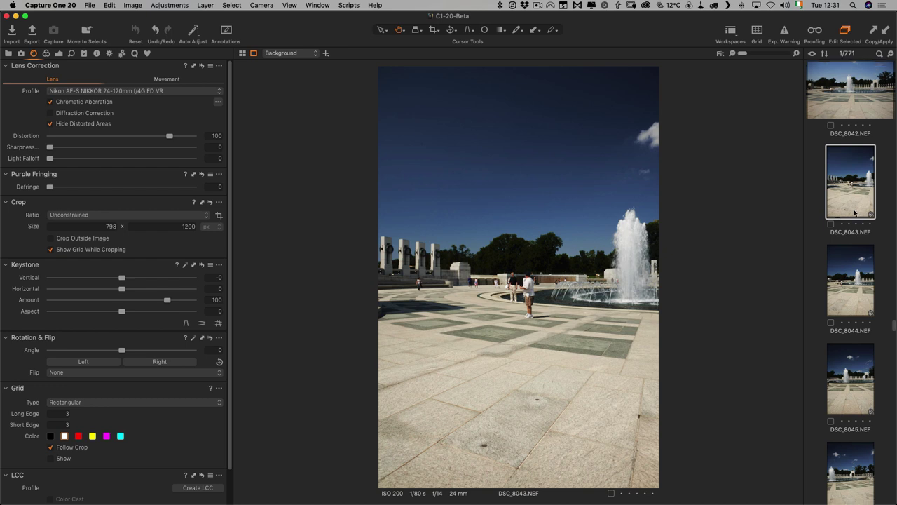
pyautogui.scroll(-1, 855, 212)
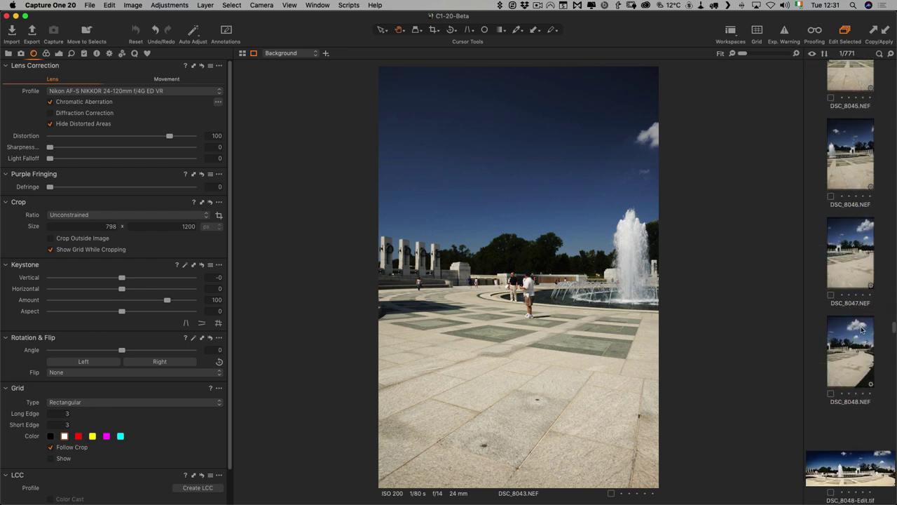
pyautogui.keyDown('shift'); pyautogui.click(861, 369); pyautogui.keyUp('shift')
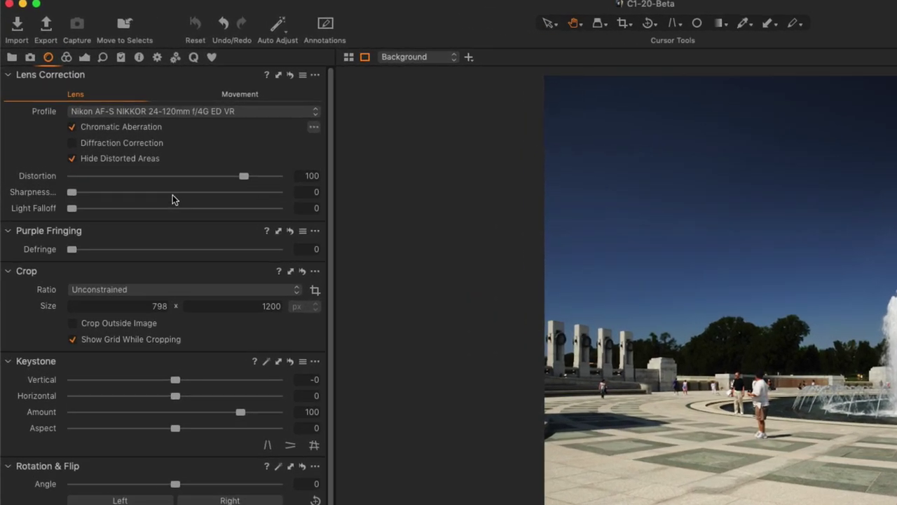
pyautogui.click(244, 208)
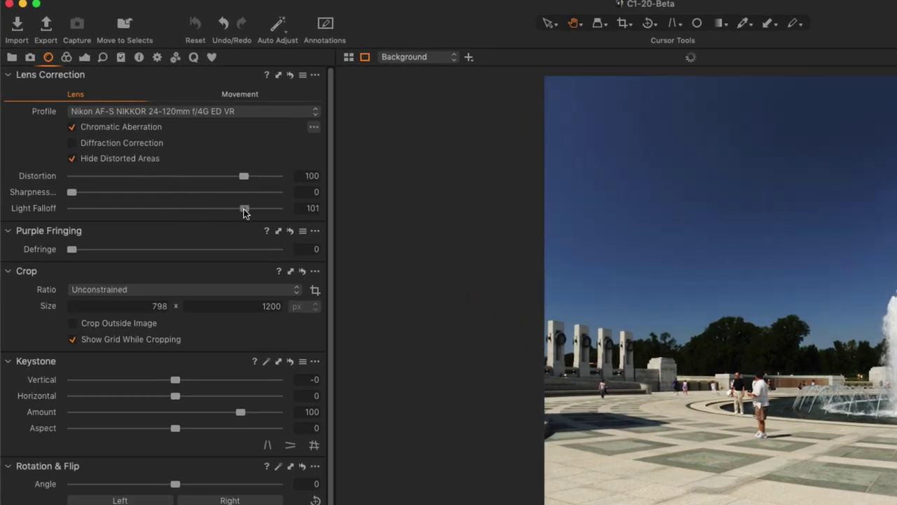
pyautogui.moveTo(244, 209); pyautogui.dragTo(246, 211)
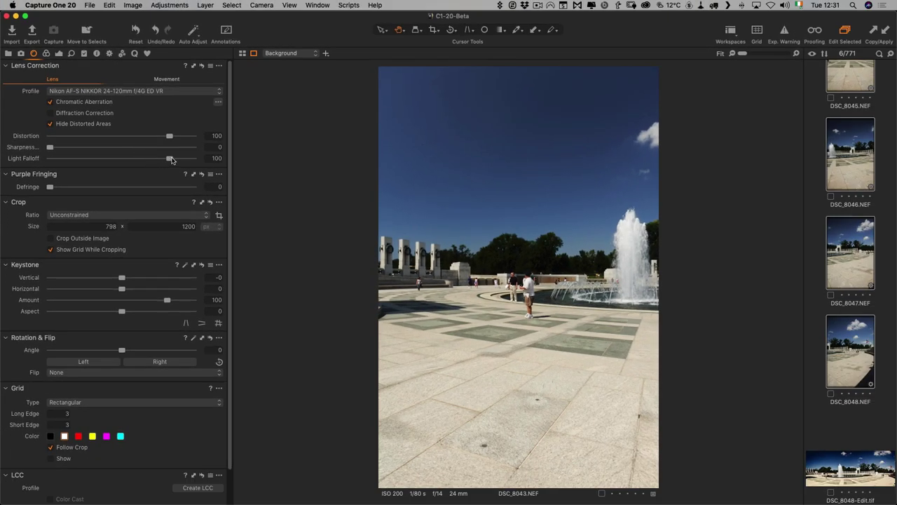
# Step: Copy the Light Falloff 100 setting and apply it to all six selected frames
pyautogui.moveTo(171, 161)
pyautogui.mouseDown()
pyautogui.moveTo(155, 161)
pyautogui.moveTo(169, 161)
pyautogui.mouseUp()
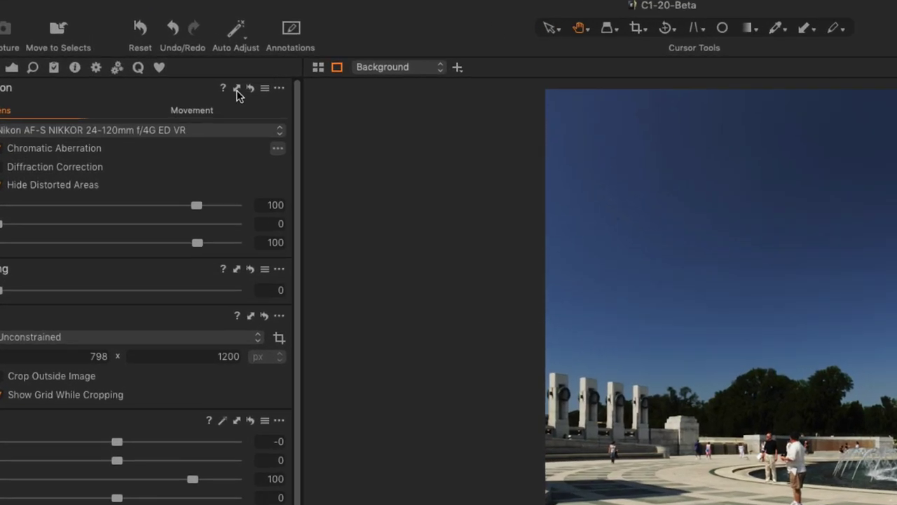
pyautogui.click(237, 89)
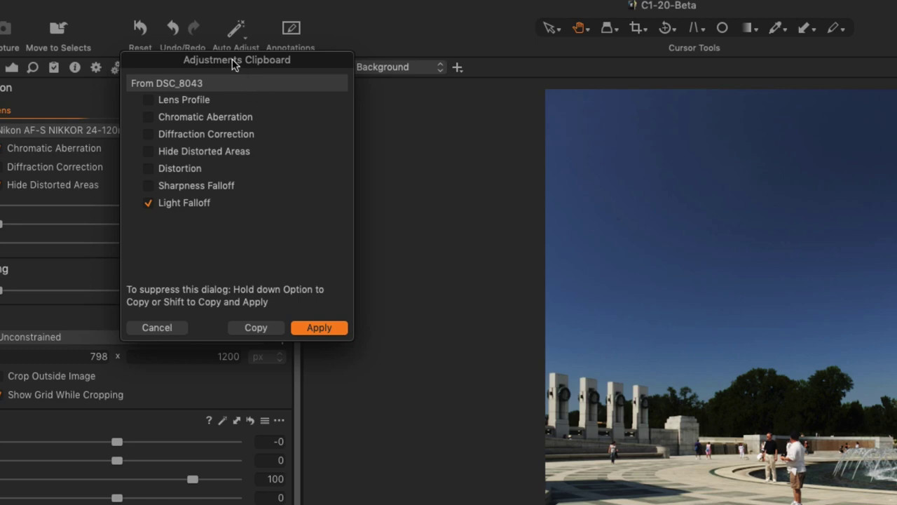
pyautogui.click(319, 327)
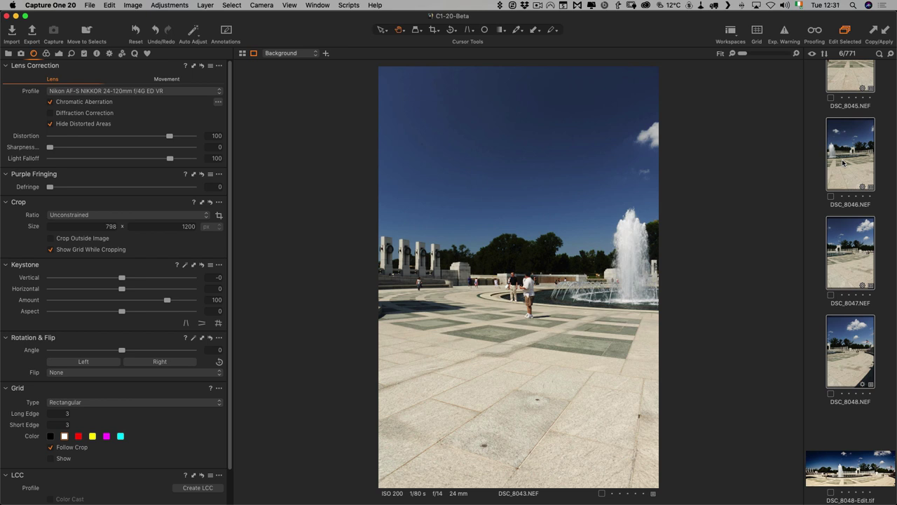
# Step: Raise DSC_8046's HDR Shadow to 35, briefly checking the clipping warnings
pyautogui.click(844, 158)
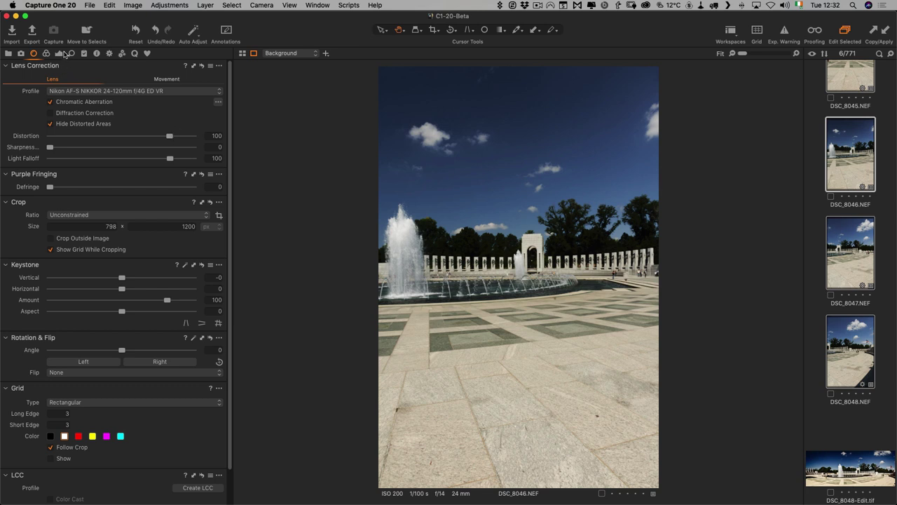
pyautogui.click(60, 54)
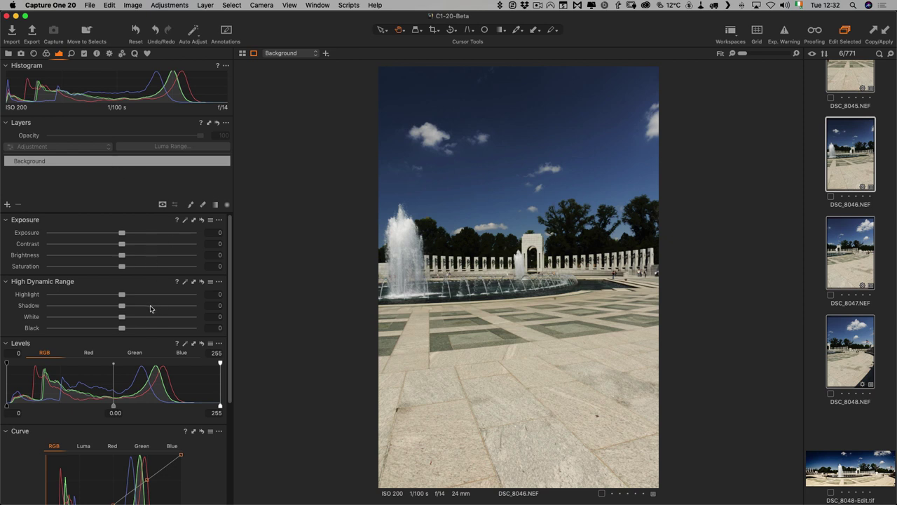
pyautogui.moveTo(150, 308); pyautogui.dragTo(146, 306)
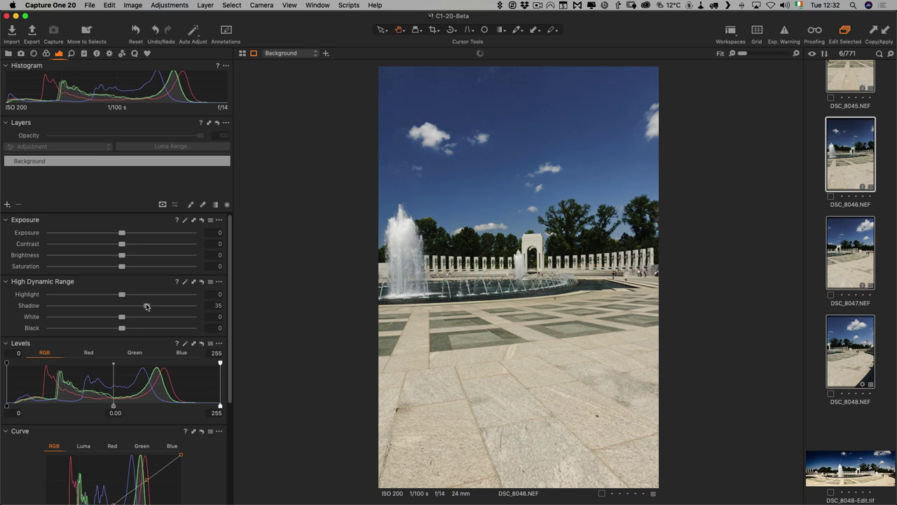
pyautogui.click(787, 33)
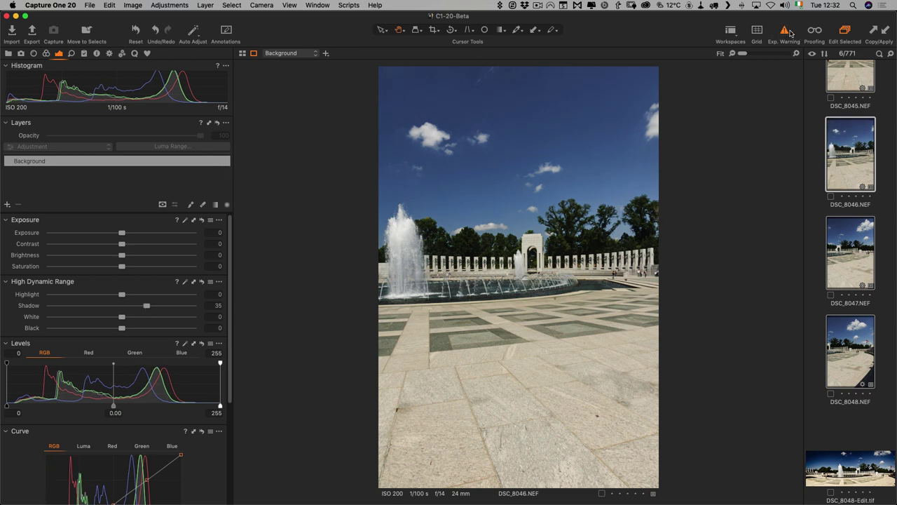
pyautogui.click(788, 33)
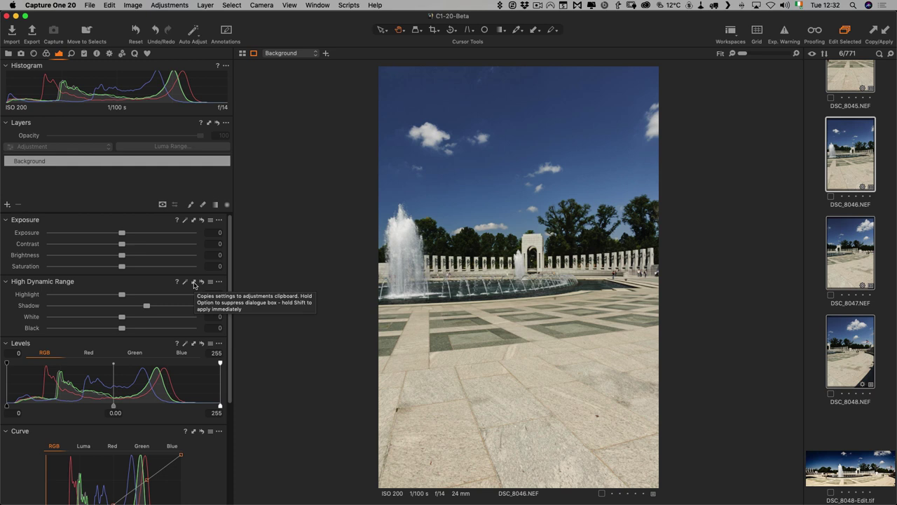
# Step: Copy Shadow Recovery 35 and apply it to all six selected frames
pyautogui.click(195, 282)
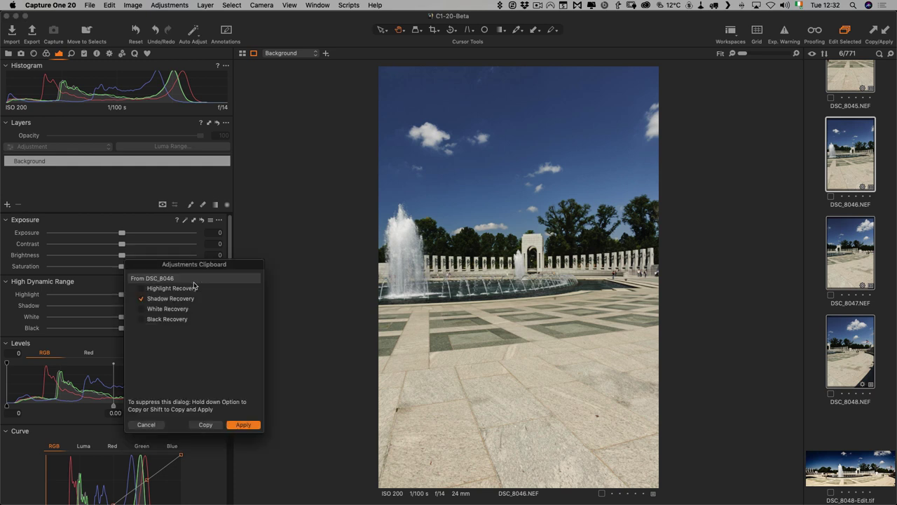
pyautogui.moveTo(197, 271); pyautogui.dragTo(314, 228)
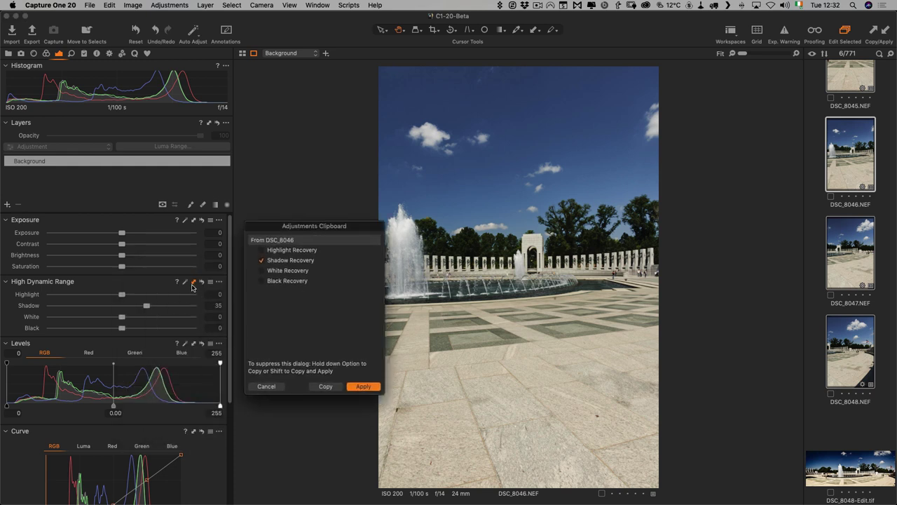
pyautogui.click(364, 387)
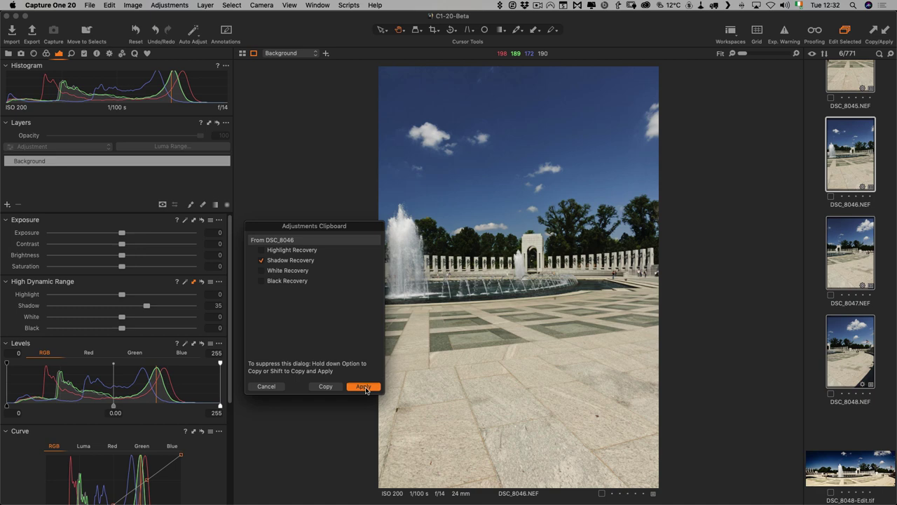
# Step: Check the shadow adjustment on DSC_8047, DSC_8045 and the other frames
pyautogui.click(844, 356)
pyautogui.click(850, 247)
pyautogui.click(844, 180)
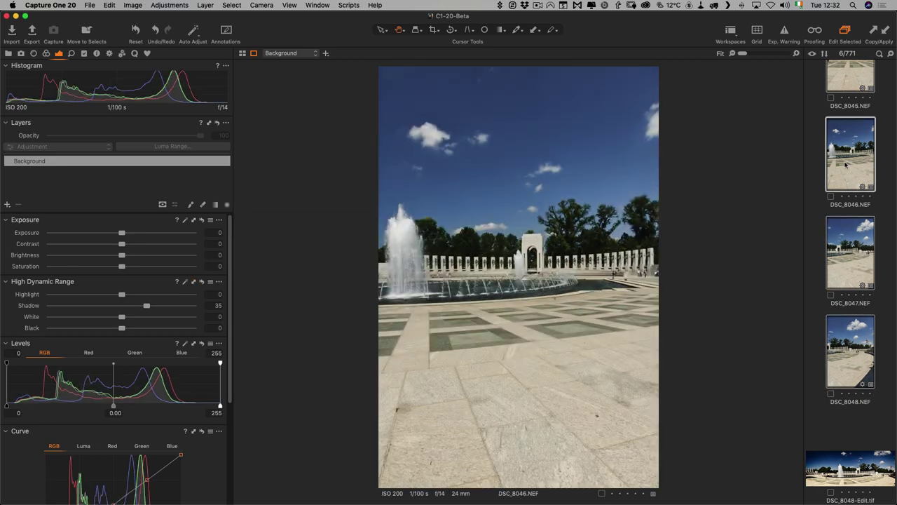
pyautogui.click(855, 100)
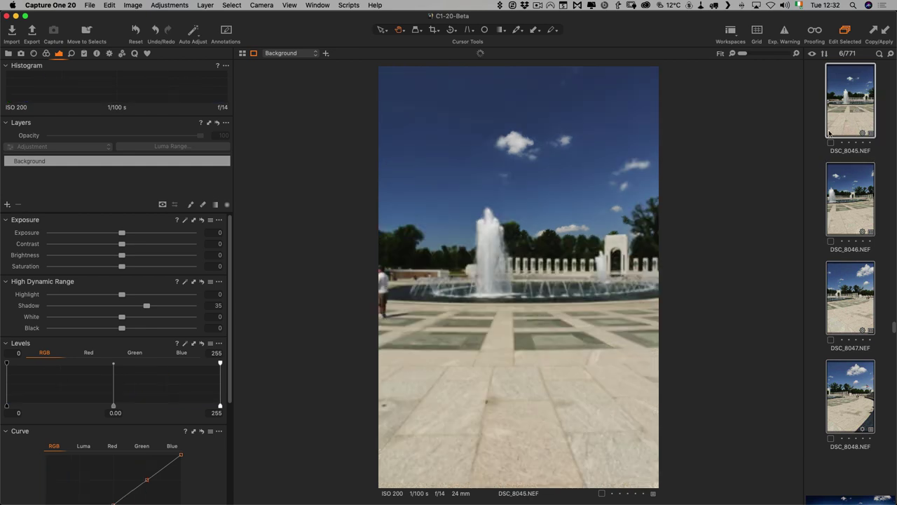
pyautogui.scroll(3, 848, 130)
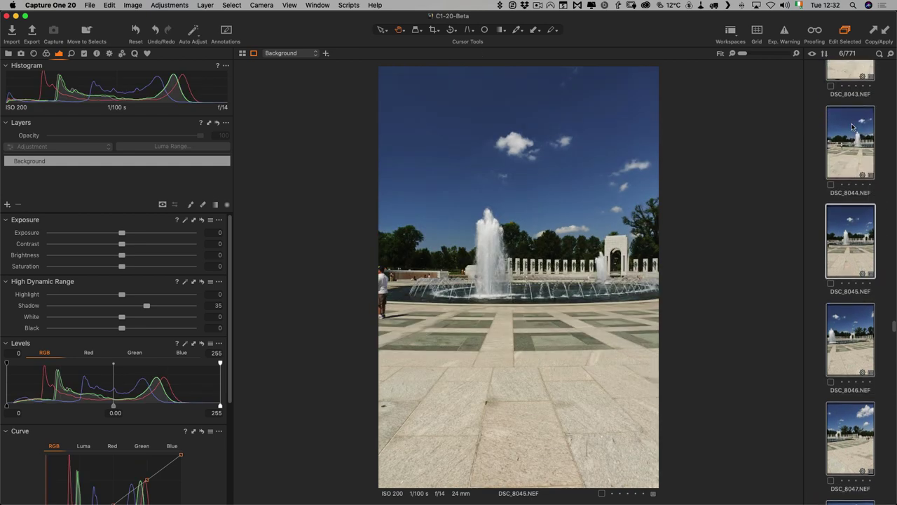
pyautogui.scroll(3, 853, 126)
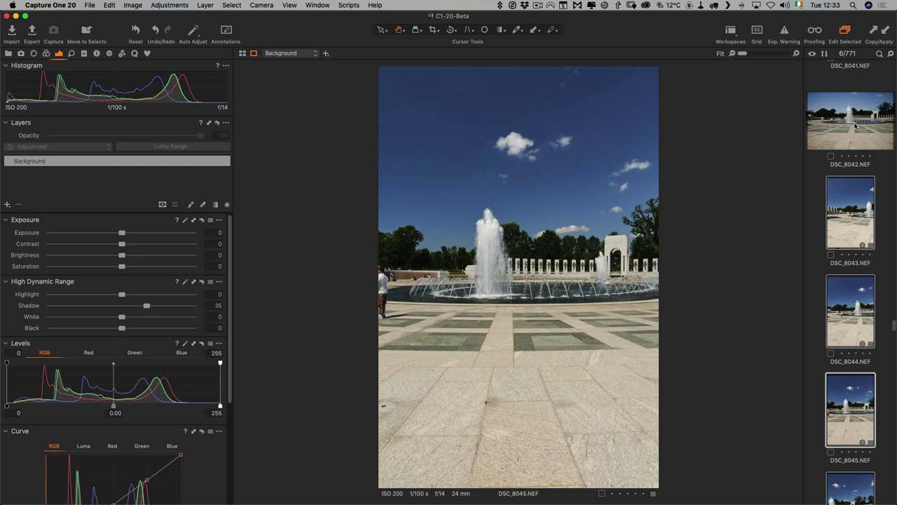
pyautogui.scroll(-1, 855, 126)
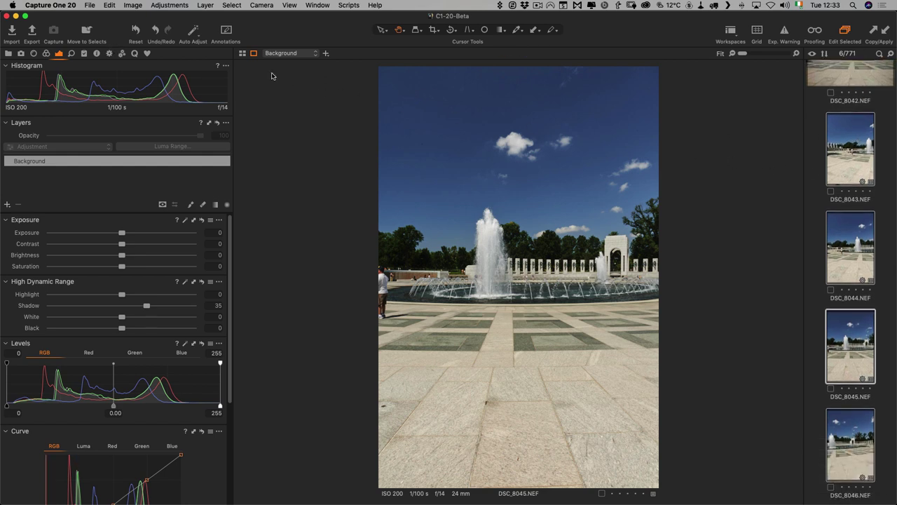
# Step: Open Export Variants for the six frames and keep the TIFF recipe at 16 bit
pyautogui.click(89, 5)
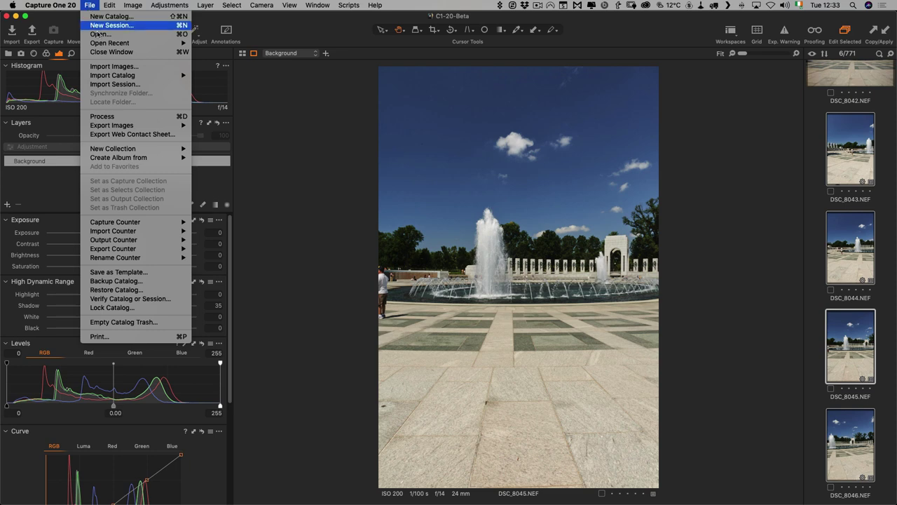
pyautogui.moveTo(135, 126)
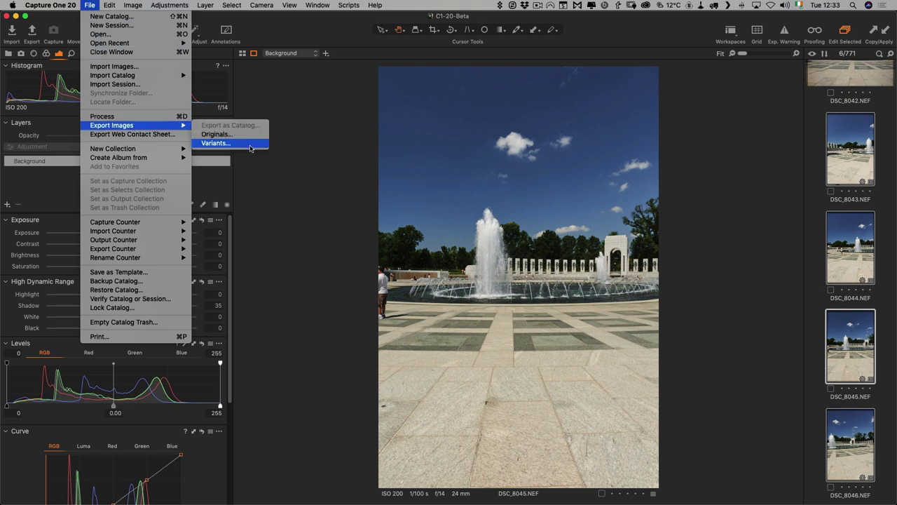
pyautogui.click(250, 144)
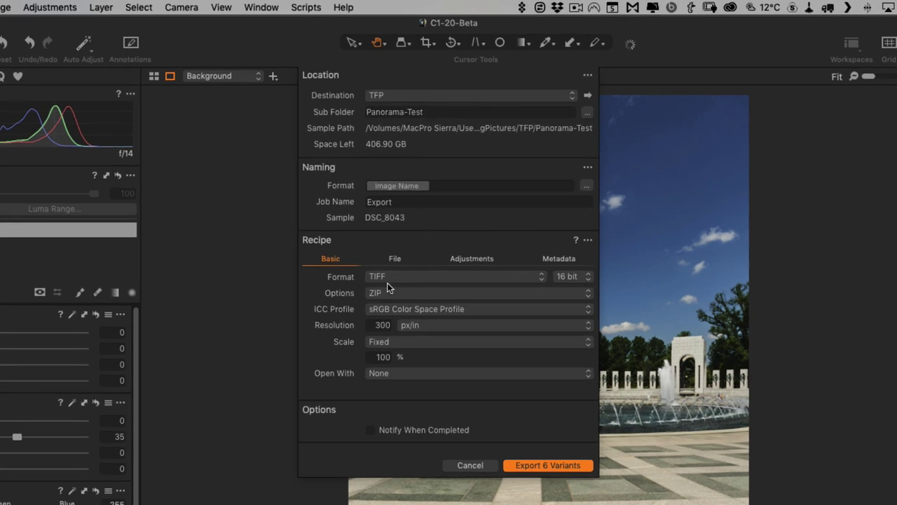
pyautogui.click(576, 276)
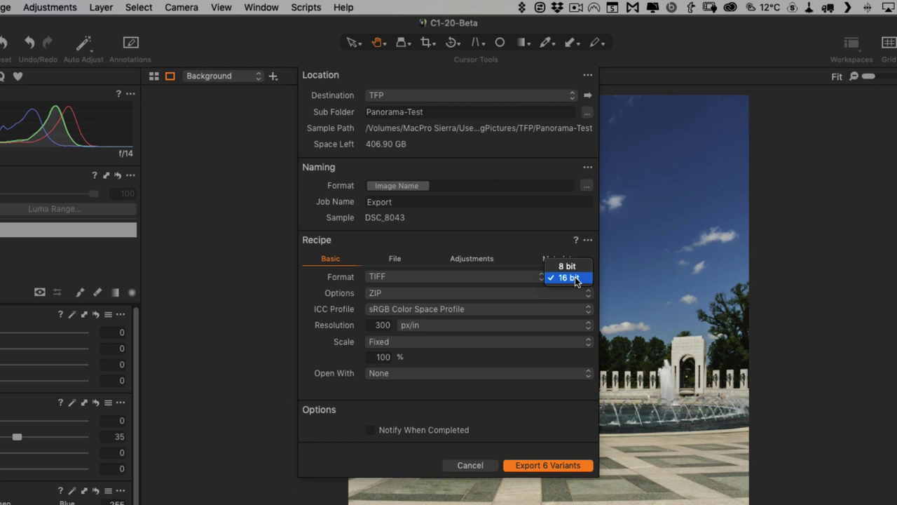
pyautogui.click(581, 307)
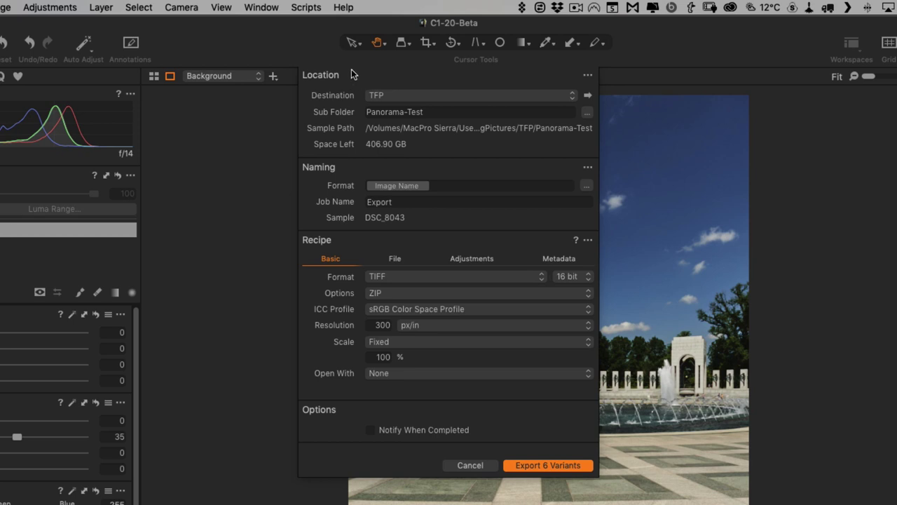
# Step: Set the subfolder to Panorama-Test and export the six variants
pyautogui.click(443, 112)
pyautogui.click(546, 466)
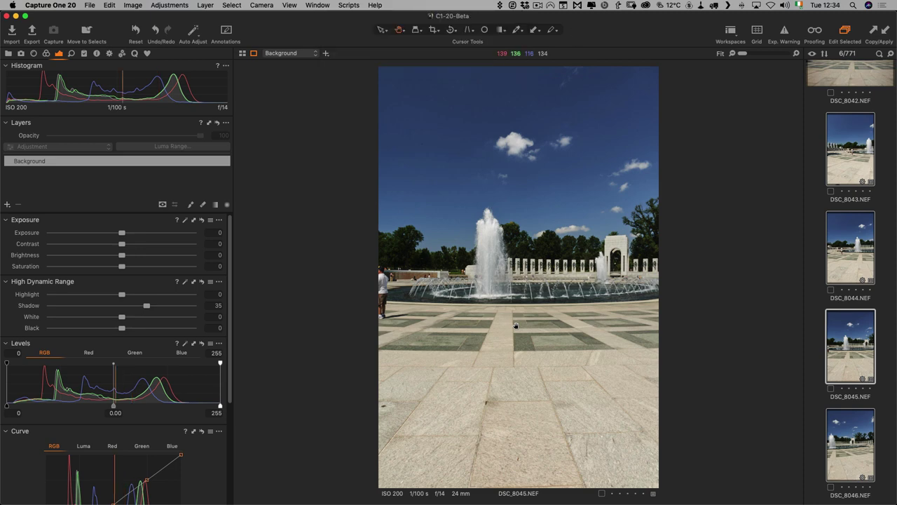
pyautogui.press('super+Tab')
pyautogui.press('super+Tab')
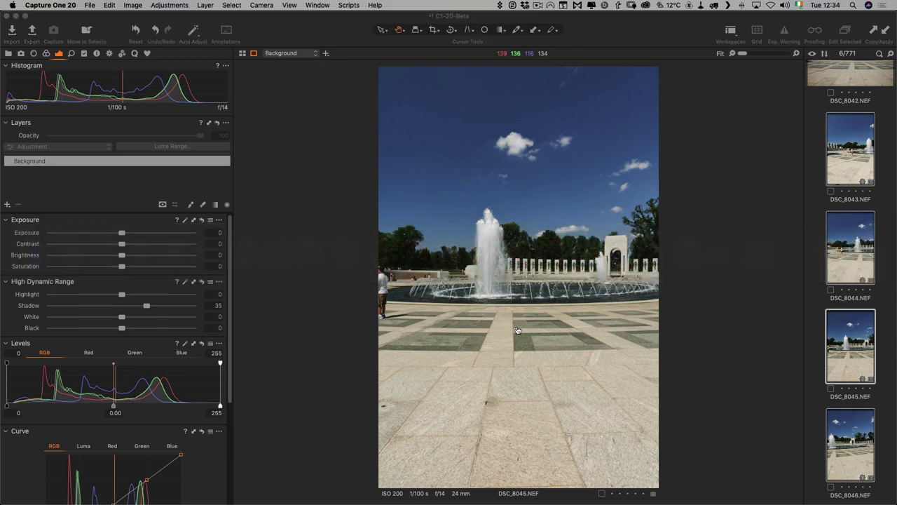
# Step: Start a new panorama in Affinity Photo and begin adding source images
pyautogui.click(85, 5)
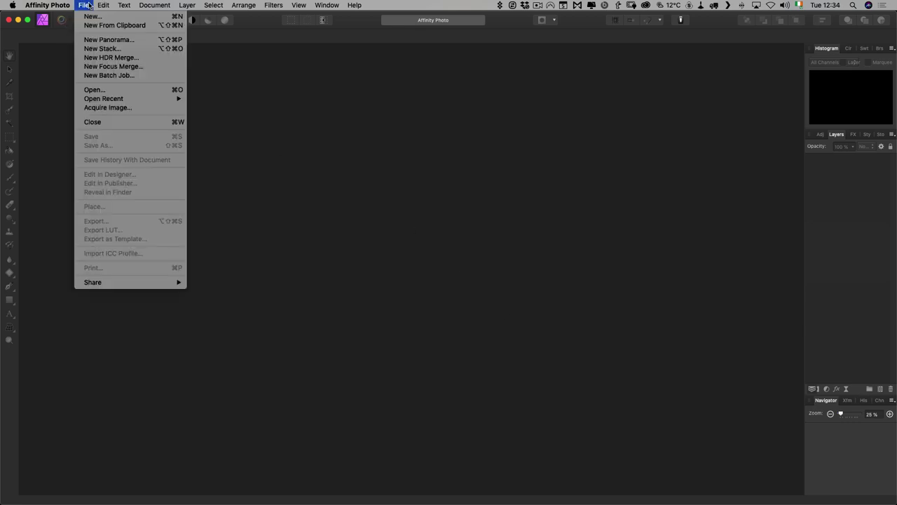
pyautogui.click(106, 40)
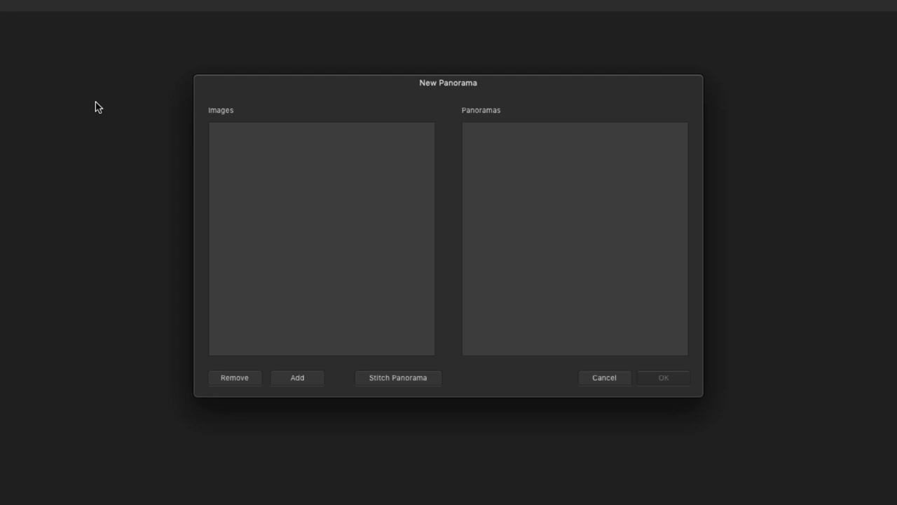
pyautogui.click(338, 304)
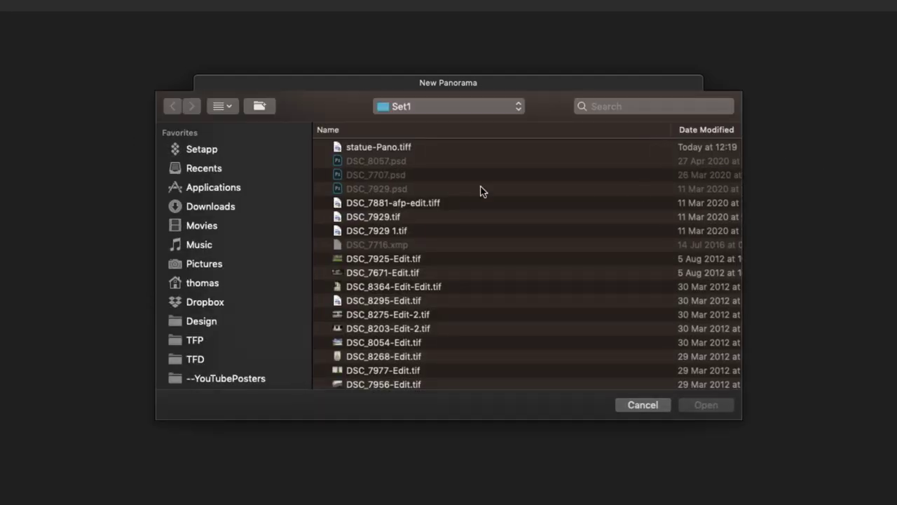
# Step: Load the six '1.tif' files, DSC_8043 to DSC_8048, from the Panorama-Test folder
pyautogui.hscroll(1, 669, 168)
pyautogui.click(466, 103)
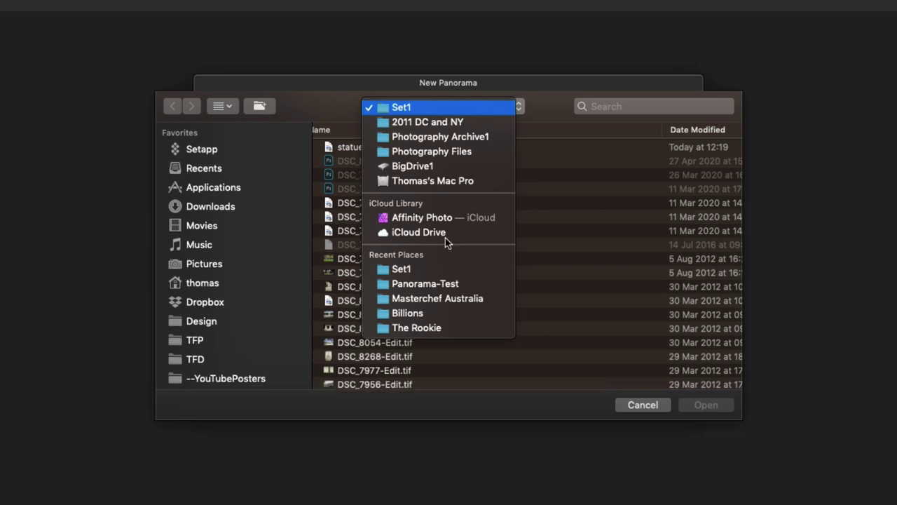
pyautogui.click(426, 284)
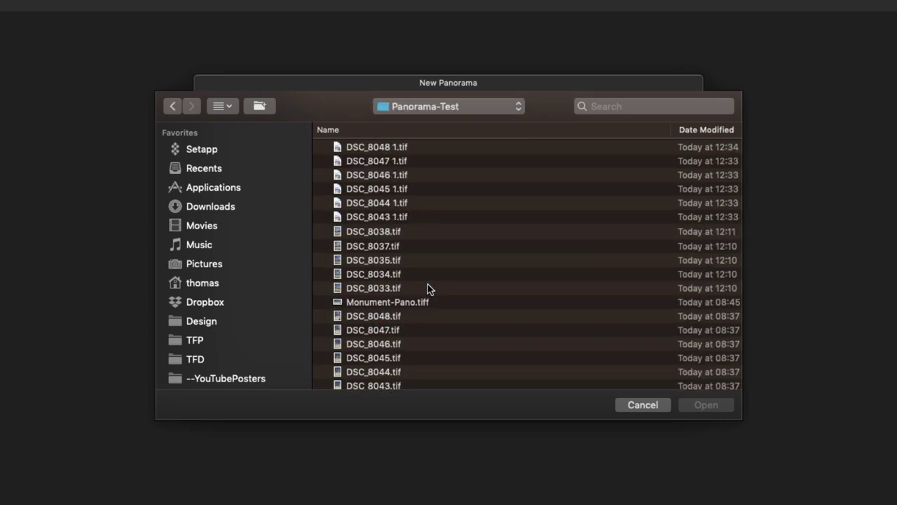
pyautogui.click(389, 219)
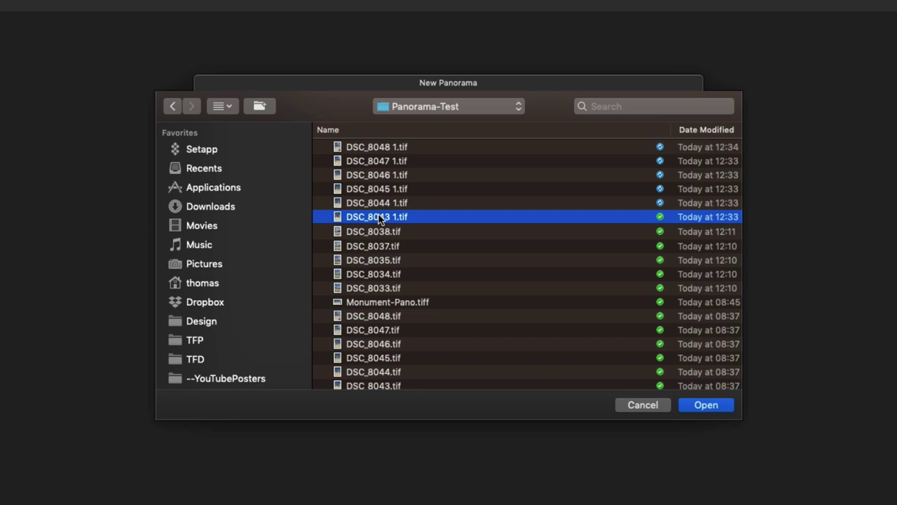
pyautogui.keyDown('shift'); pyautogui.click(388, 148); pyautogui.keyUp('shift')
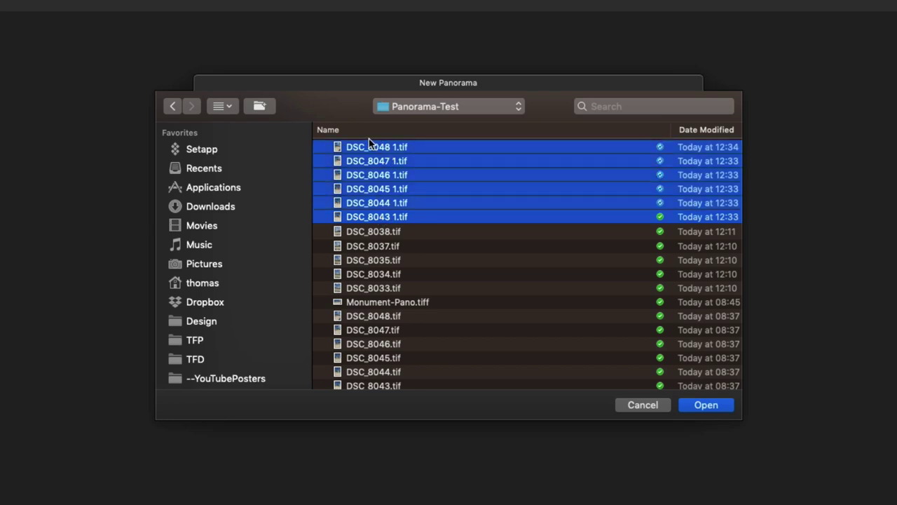
pyautogui.click(709, 410)
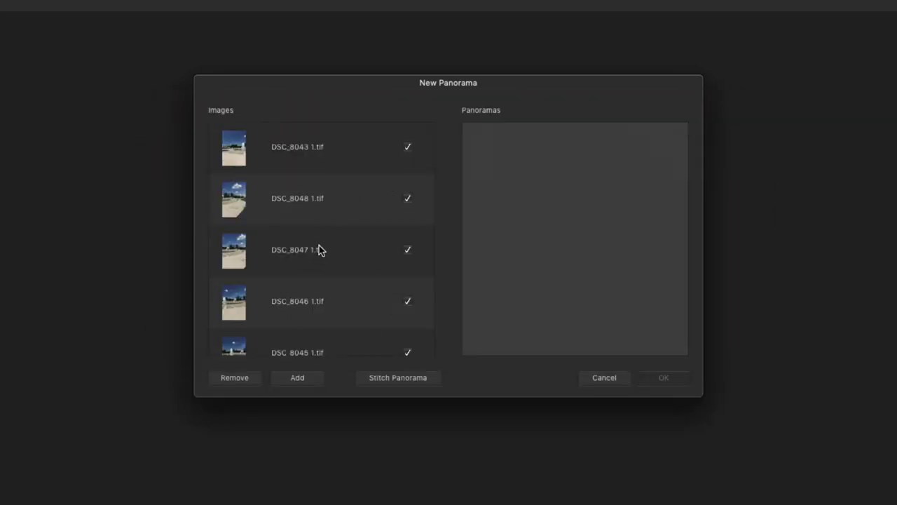
pyautogui.scroll(-3, 319, 250)
pyautogui.scroll(3, 319, 250)
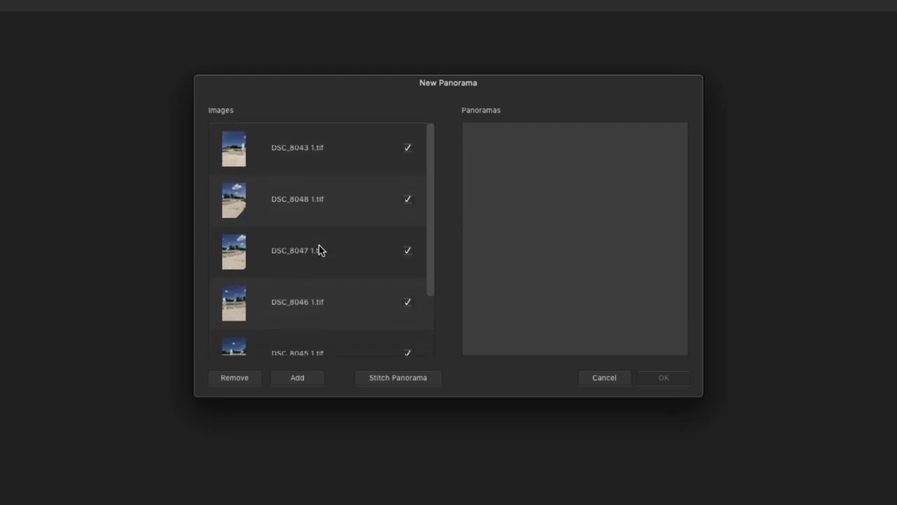
# Step: Stitch the six fountain TIFFs and accept the resulting plaza panorama
pyautogui.click(393, 382)
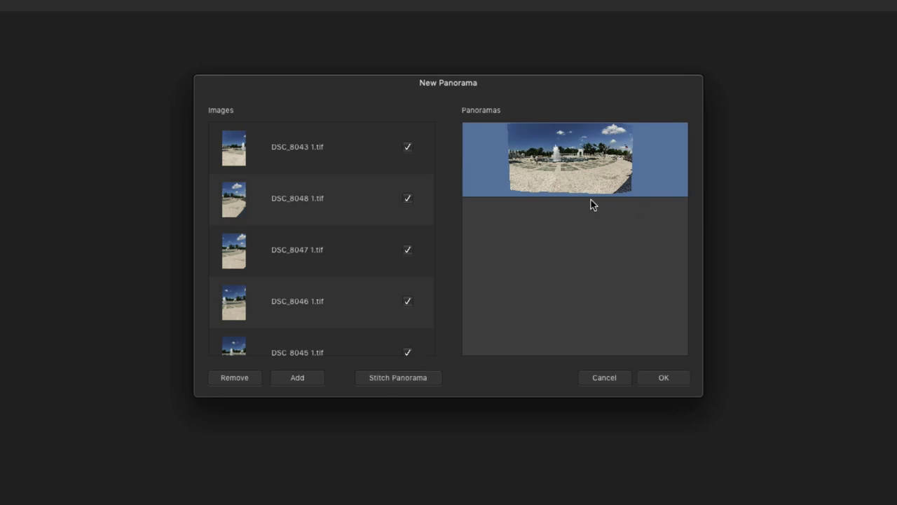
pyautogui.click(672, 383)
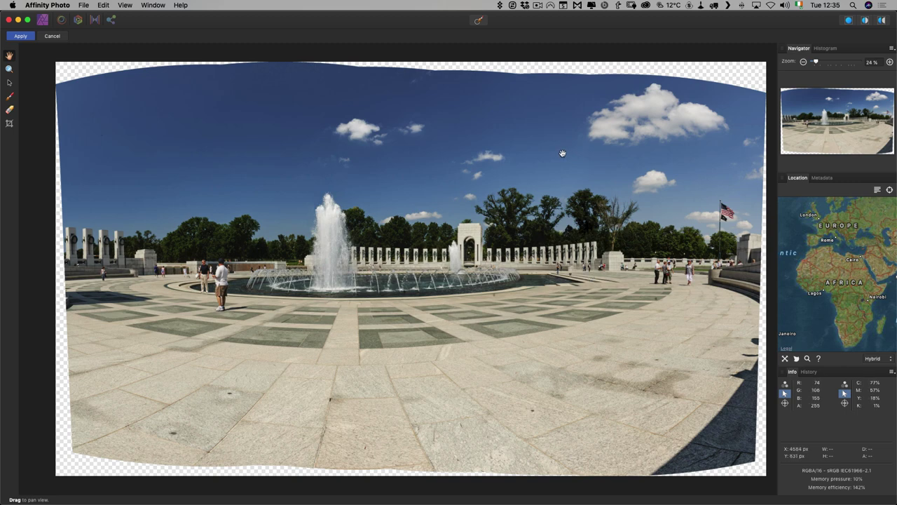
# Step: Crop the panorama to about 6169.7 × 3536.4 px, trimming the ragged bottom and side edges
pyautogui.press('c')
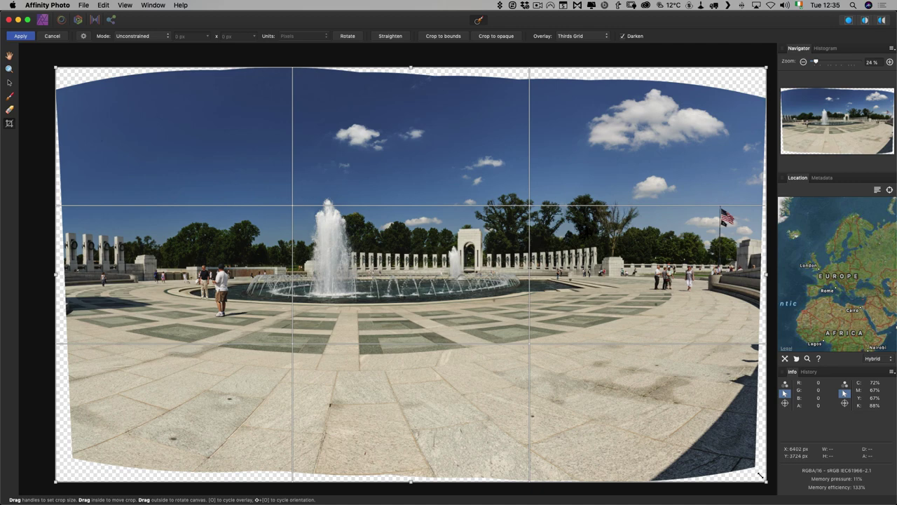
pyautogui.moveTo(761, 476); pyautogui.dragTo(756, 469)
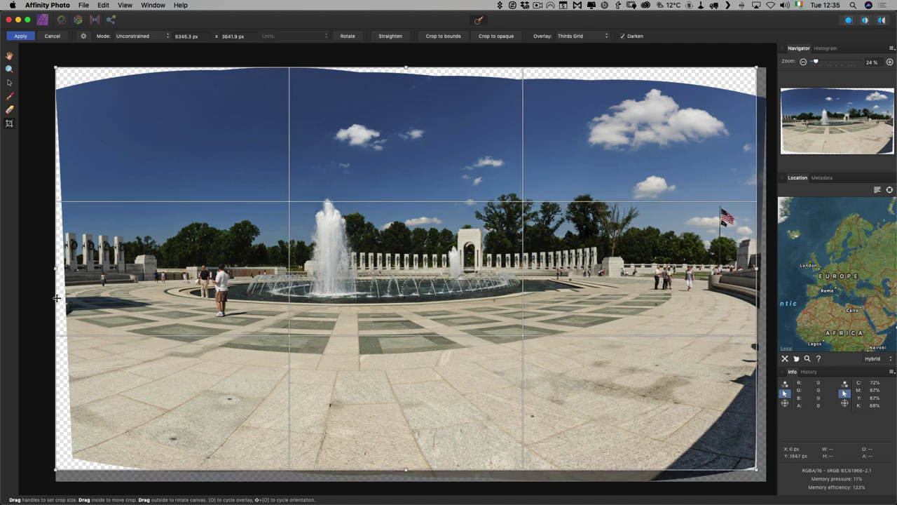
pyautogui.moveTo(56, 468); pyautogui.dragTo(71, 459)
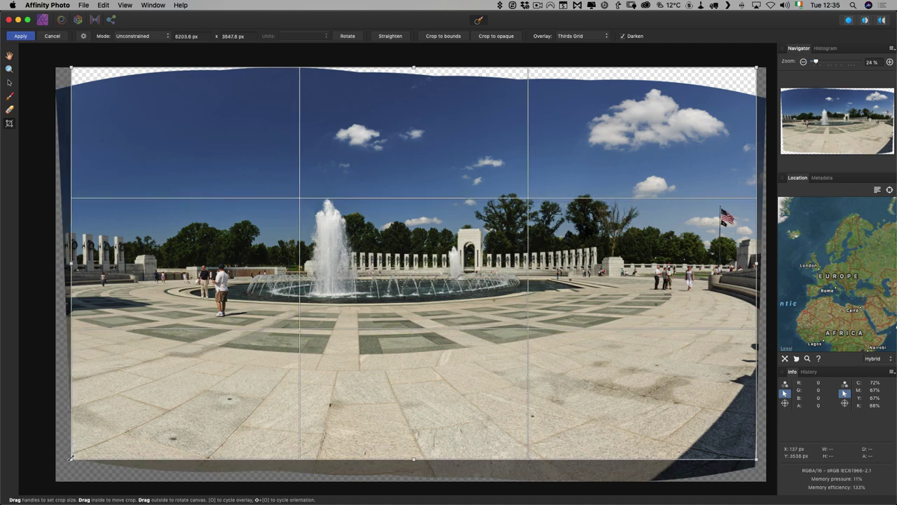
pyautogui.moveTo(424, 96); pyautogui.dragTo(422, 73)
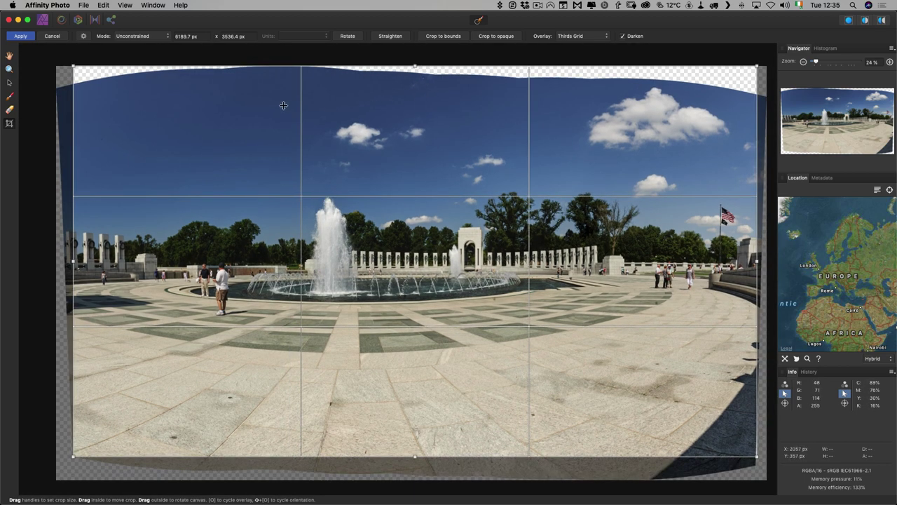
pyautogui.press('Return')
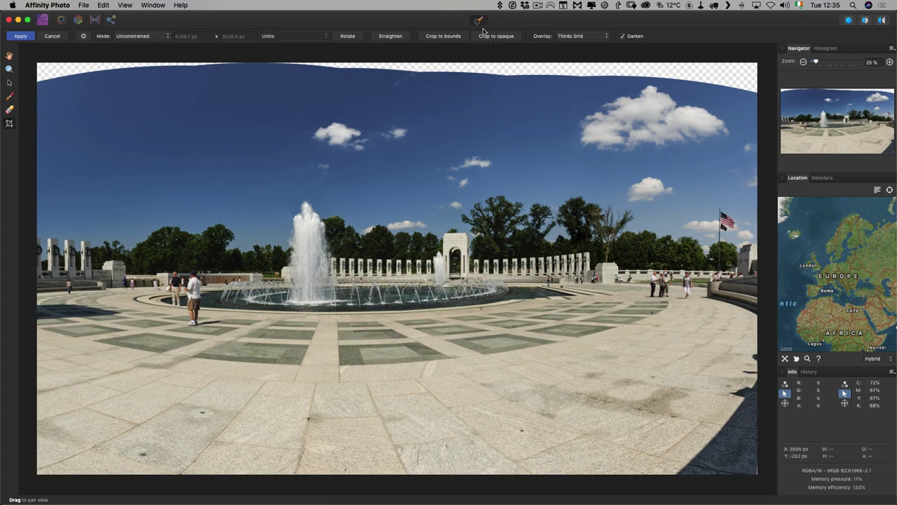
# Step: Apply the panorama as a new 6189 × 3536 px document, pan to inspect, then return to Capture One
pyautogui.click(21, 36)
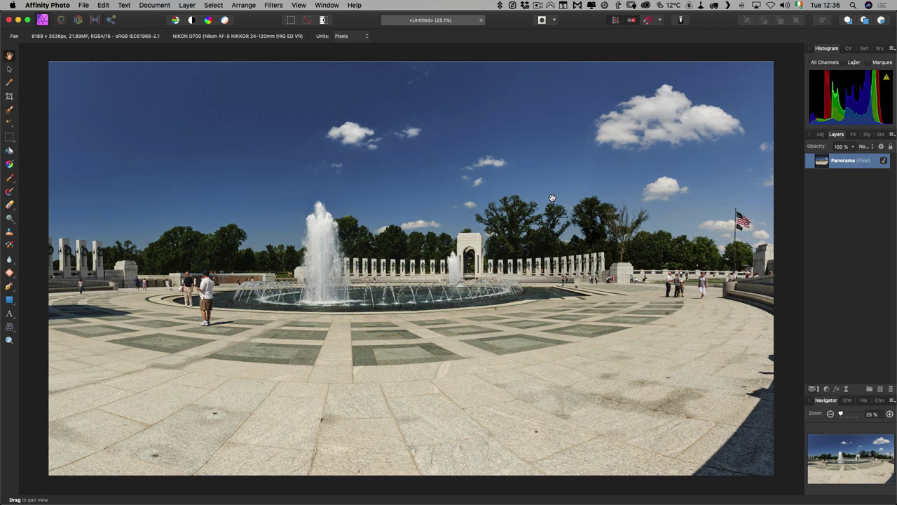
pyautogui.moveTo(552, 198); pyautogui.dragTo(395, 157)
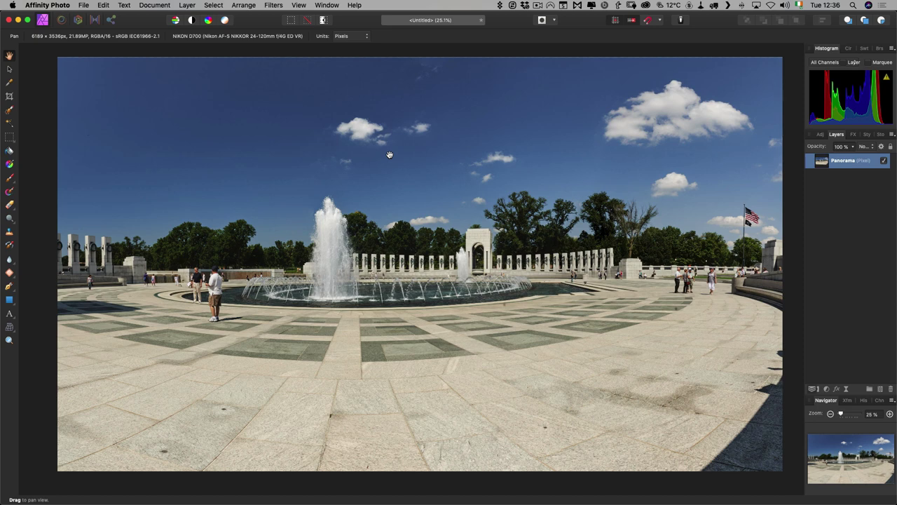
pyautogui.press('super+Tab')
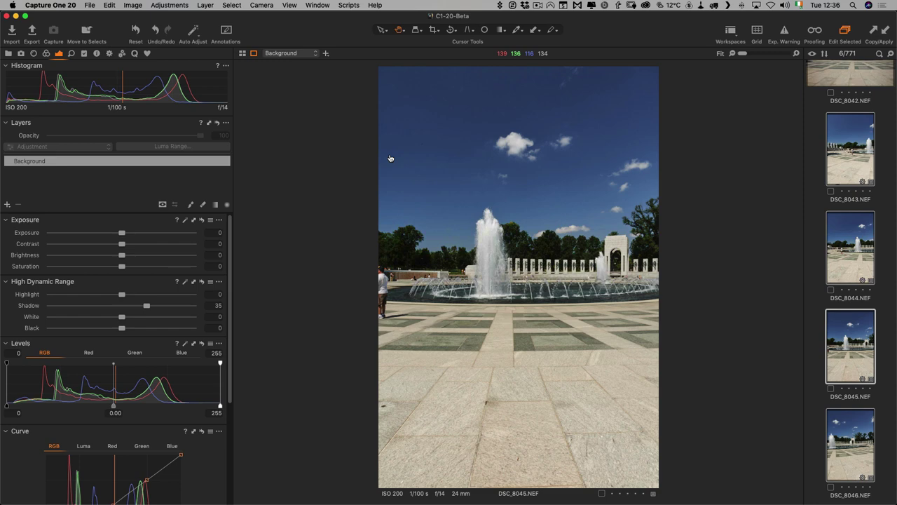
# Step: Show DSC_8043 in Finder, nudge the Set1 window, then switch back to Affinity Photo
pyautogui.rightClick(850, 146)
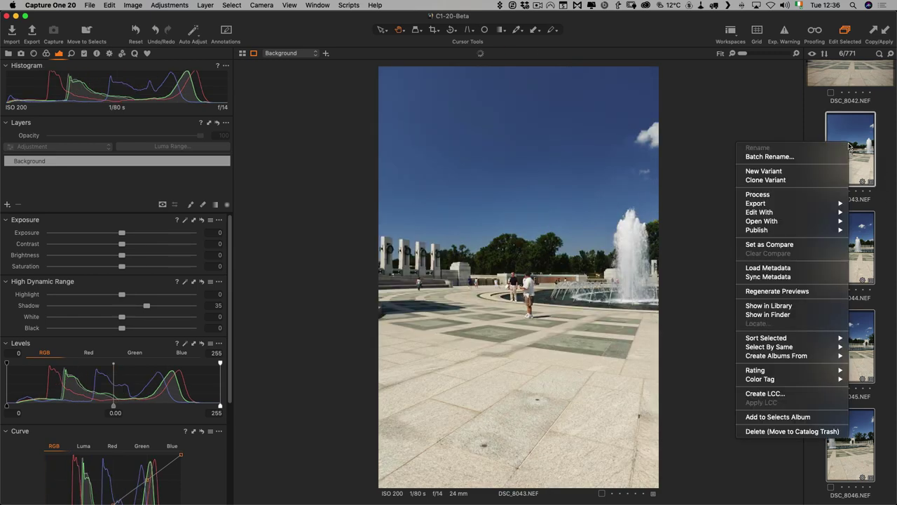
pyautogui.click(772, 317)
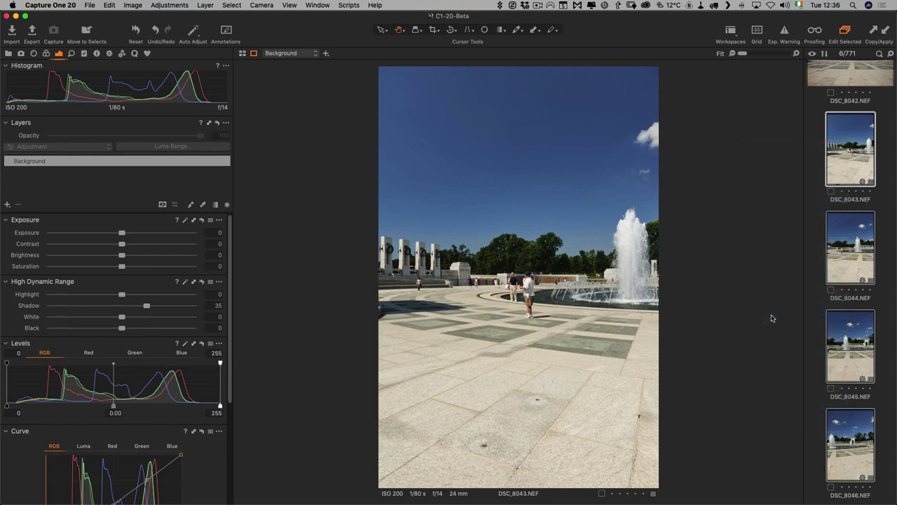
pyautogui.press('super+Tab')
pyautogui.press('super+Tab')
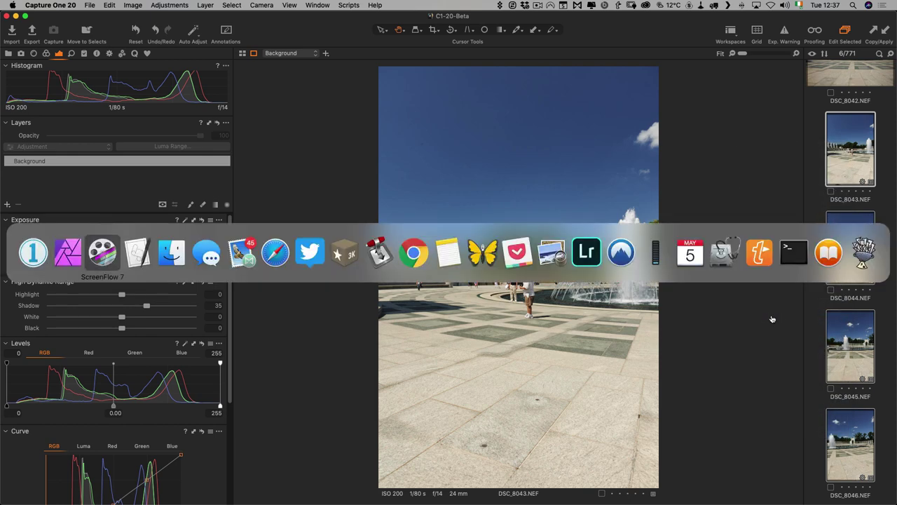
pyautogui.press('super+Tab')
pyautogui.press('super+Tab')
pyautogui.moveTo(500, 99); pyautogui.dragTo(478, 80)
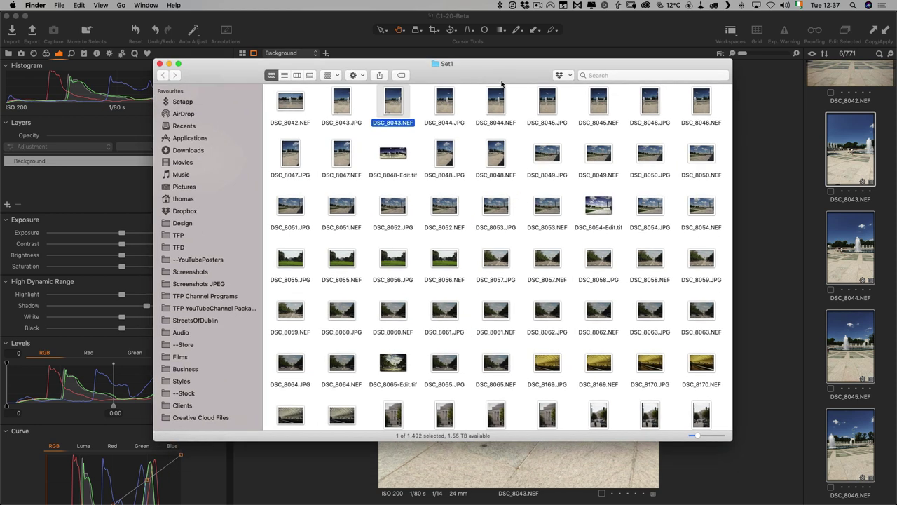
pyautogui.press('super+Tab')
pyautogui.press('super+Tab')
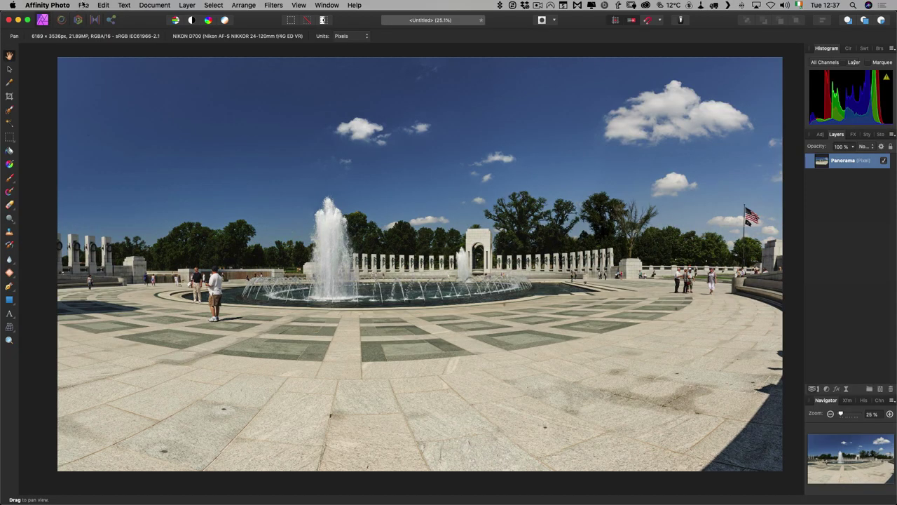
# Step: Open the panorama's Export dialog, showing a 6190 × 3537 px TIFF RGB 16-bit output
pyautogui.click(84, 5)
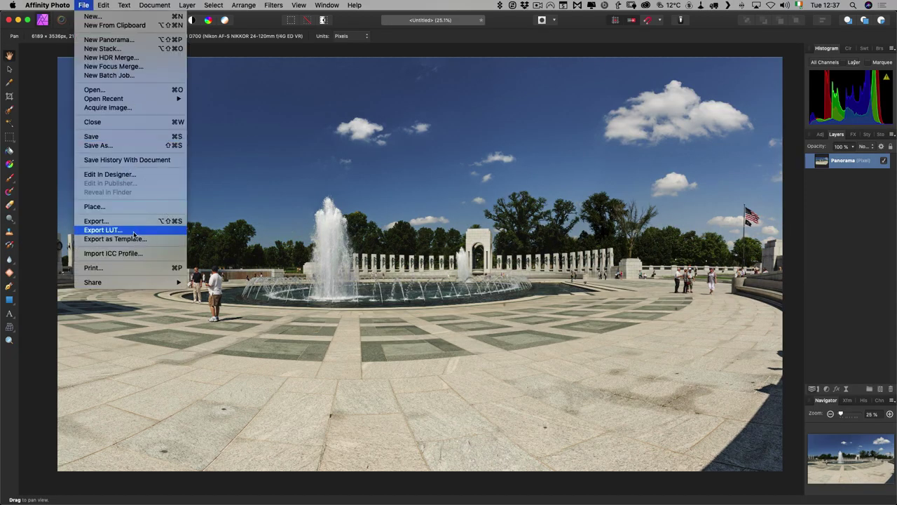
pyautogui.click(98, 221)
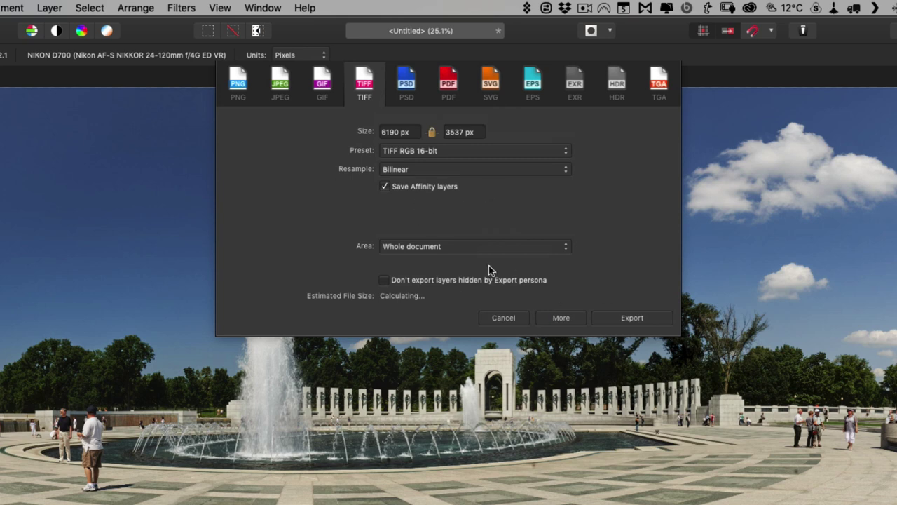
# Step: Save the cropped panorama as a TIFF named Monument-Panorama in the Set1 folder
pyautogui.click(633, 319)
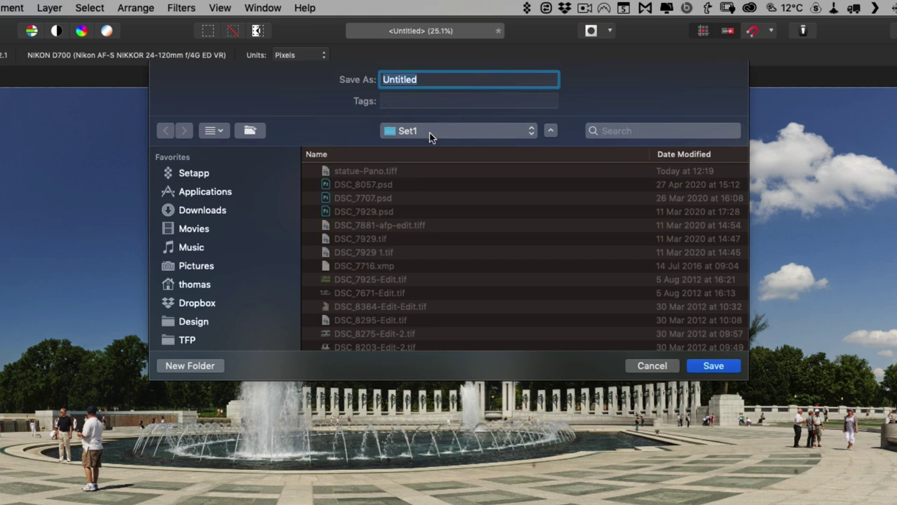
pyautogui.click(425, 129)
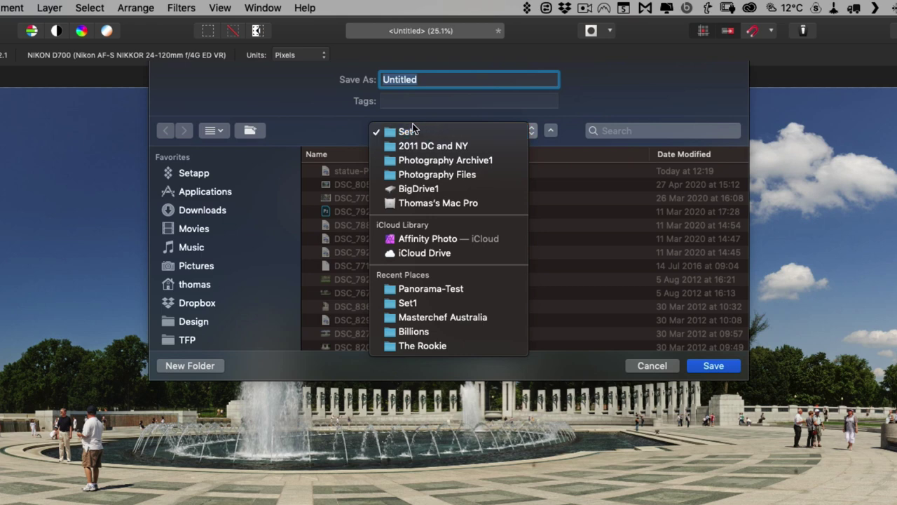
pyautogui.press('Escape')
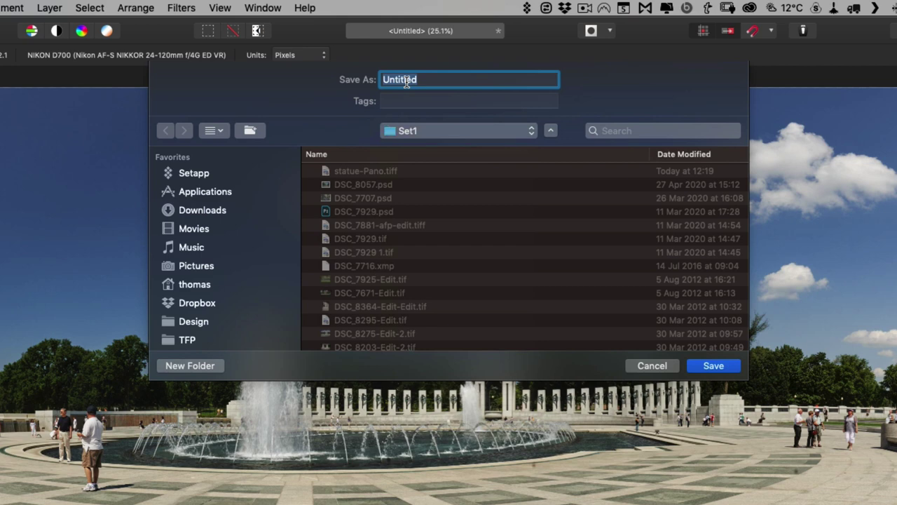
pyautogui.write('Monument-Panorama')
pyautogui.press('Return')
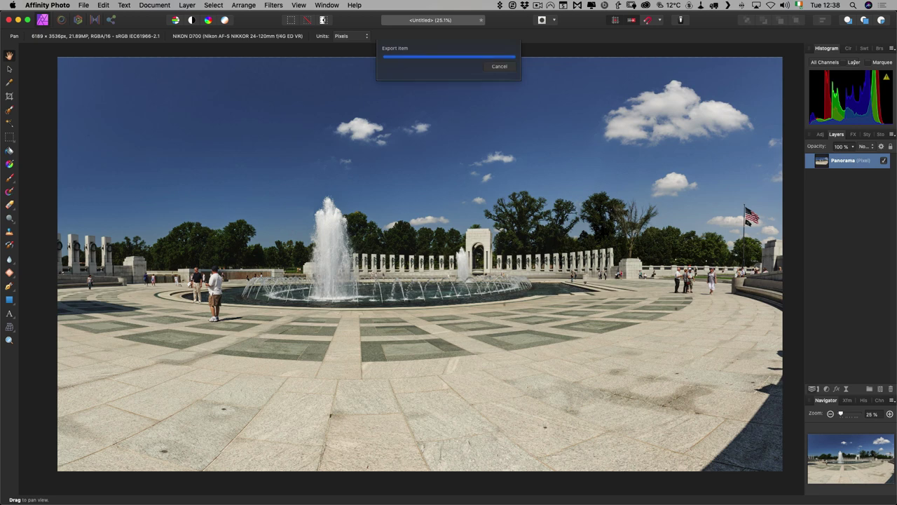
# Step: Back in Capture One, show the current image's folder in the Library
pyautogui.press('super+Tab')
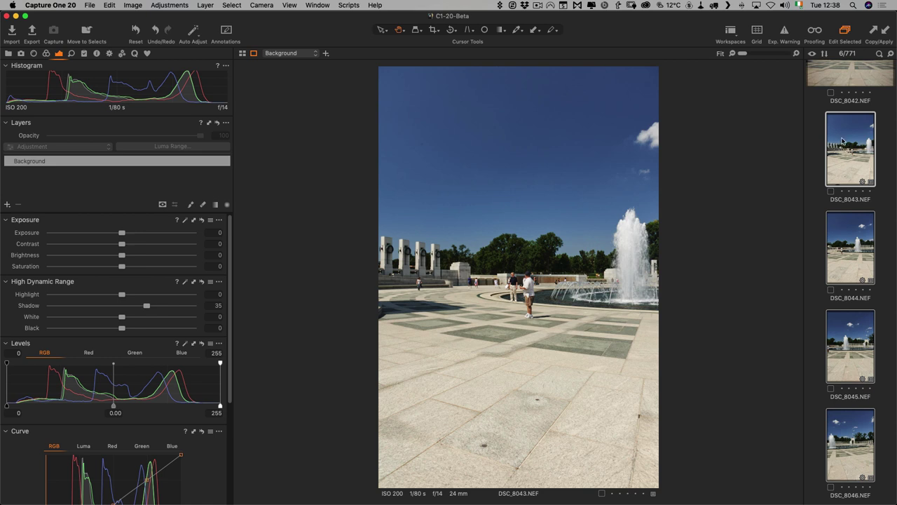
pyautogui.rightClick(841, 141)
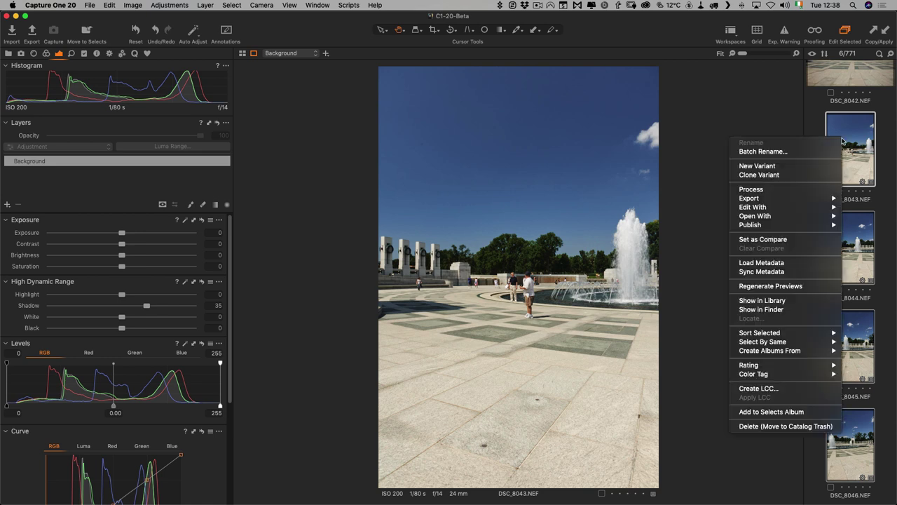
pyautogui.click(793, 302)
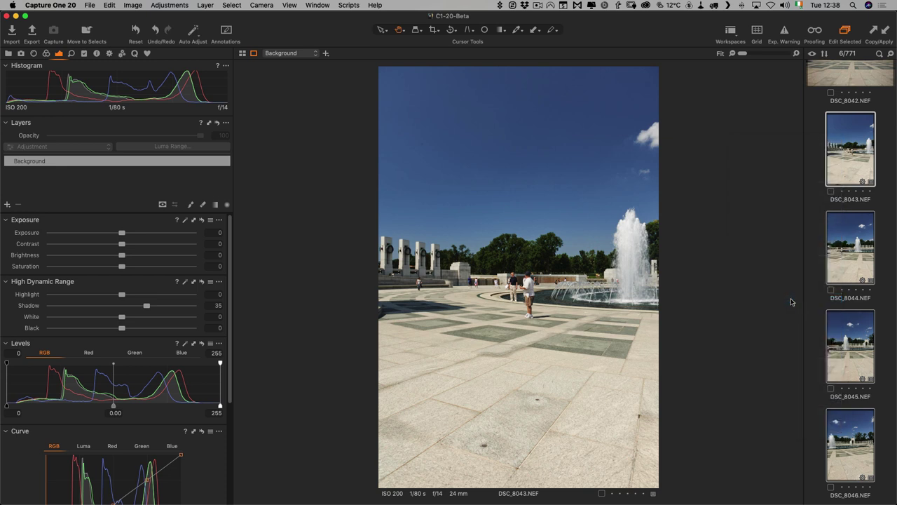
# Step: Start synchronizing the Set1 folder to find the one new image on disk
pyautogui.click(9, 54)
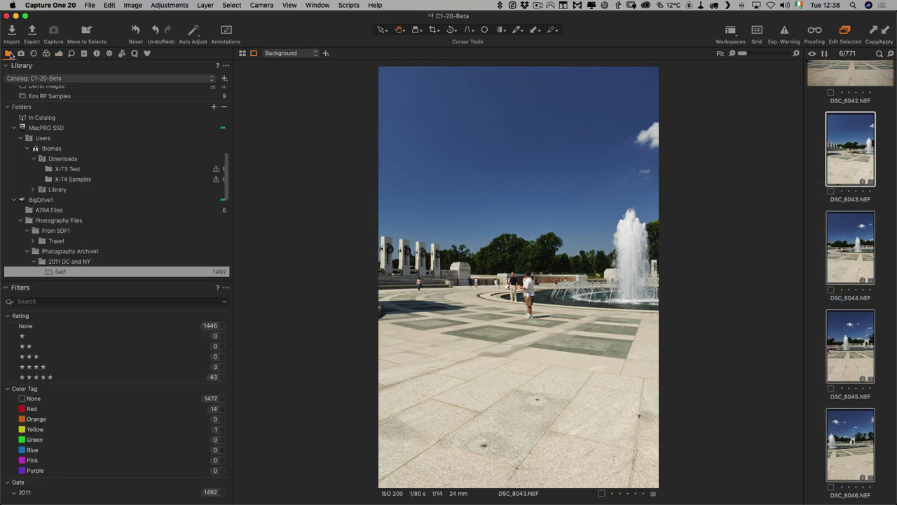
pyautogui.scroll(-2, 73, 239)
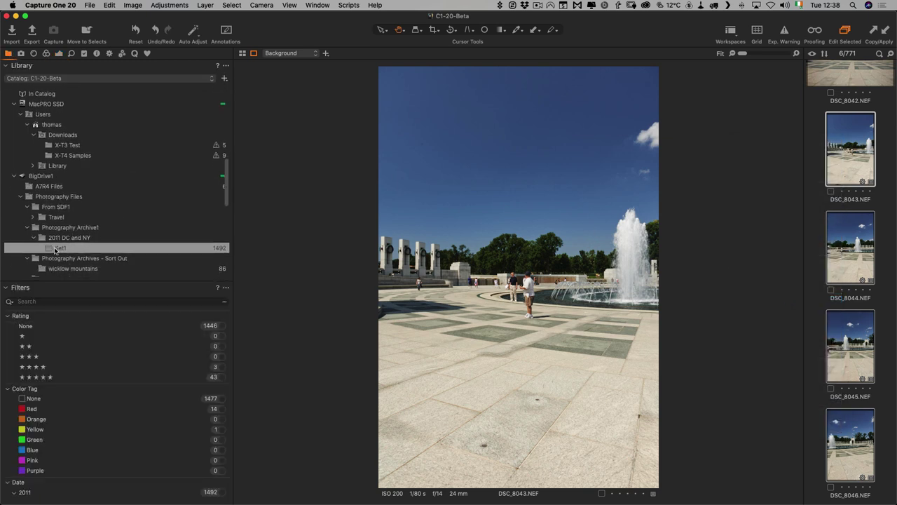
pyautogui.rightClick(57, 249)
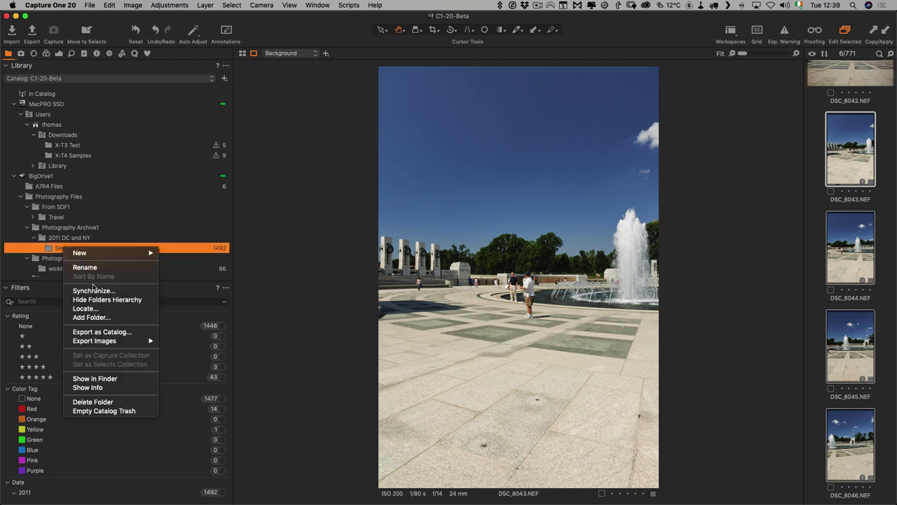
pyautogui.click(94, 290)
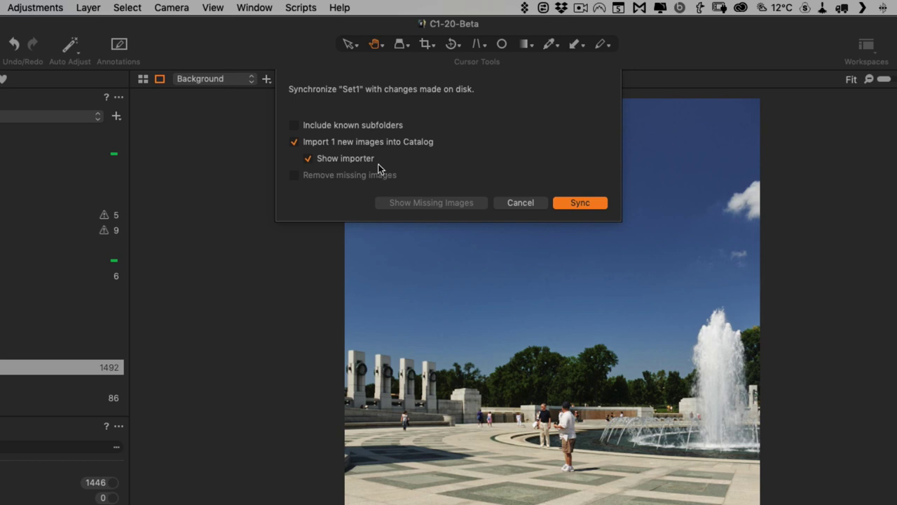
# Step: Sync Set1 and import Monument-Panorama.tiff with Notify When Done, bringing Set1 to 1493 images
pyautogui.click(579, 204)
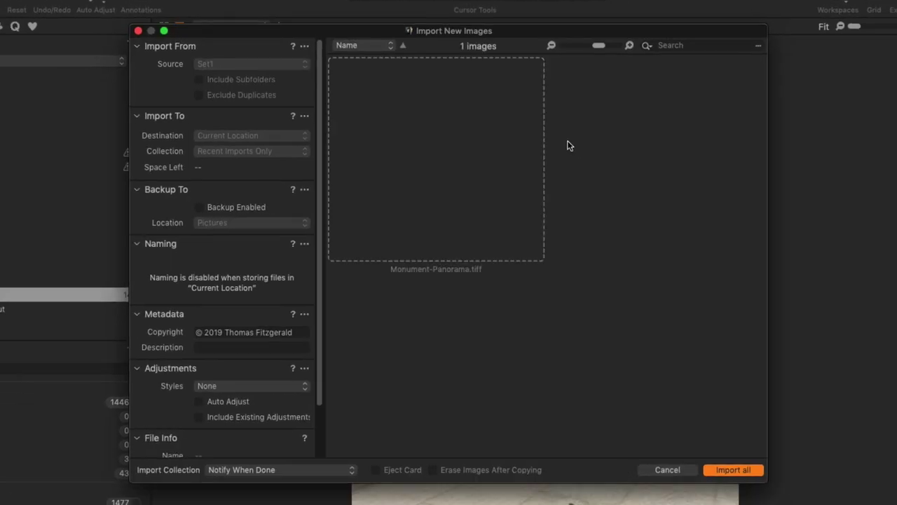
pyautogui.click(266, 474)
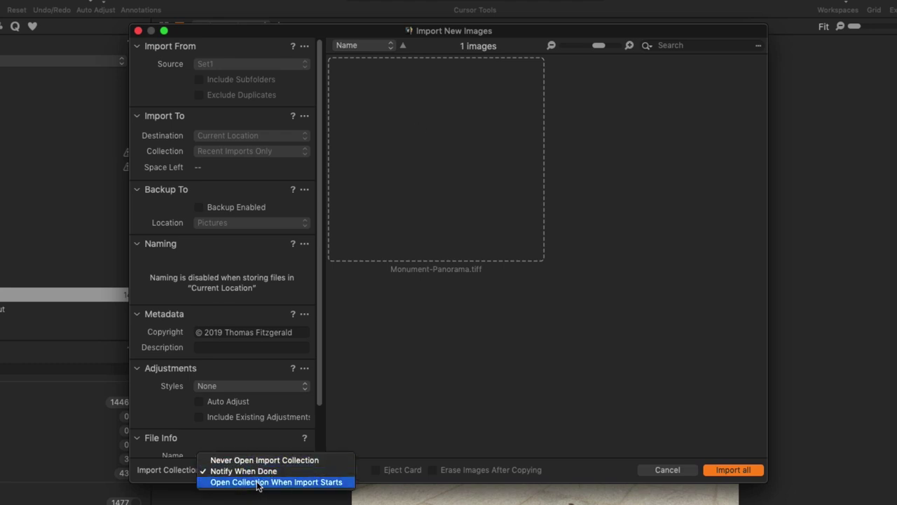
pyautogui.click(257, 483)
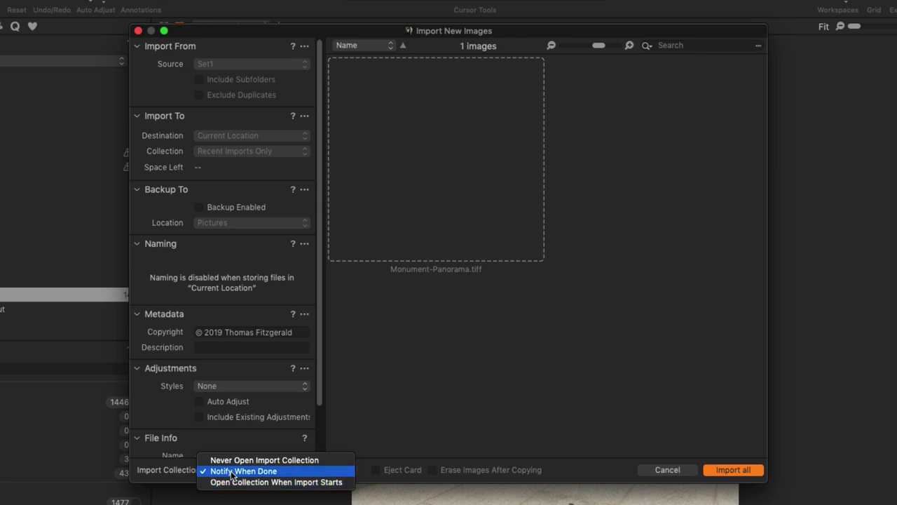
pyautogui.click(237, 471)
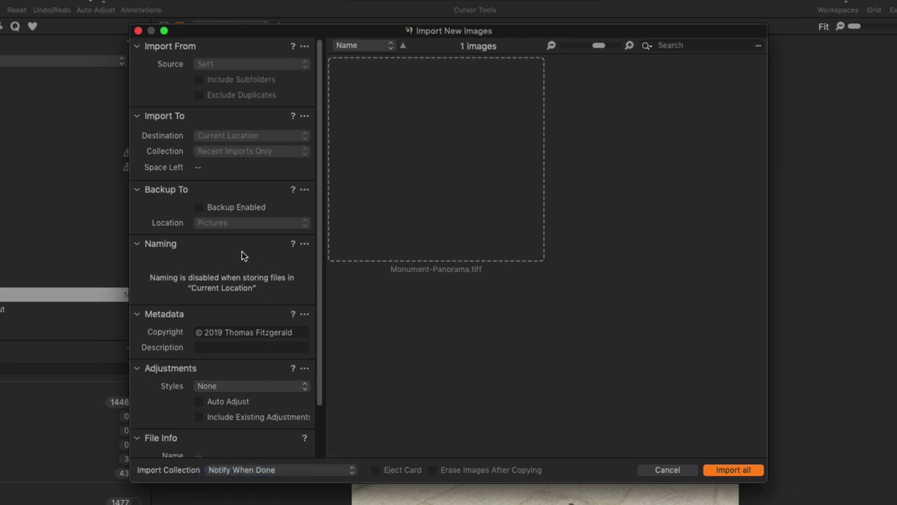
pyautogui.scroll(-2, 245, 352)
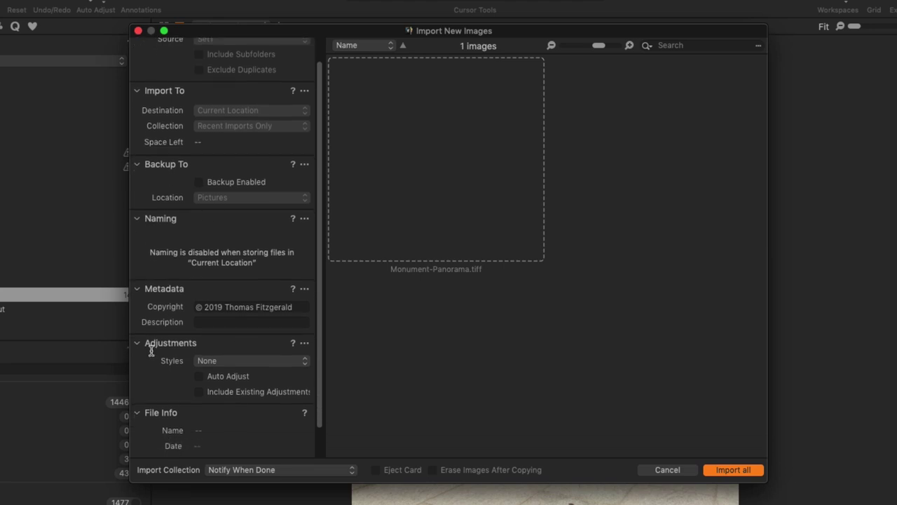
pyautogui.scroll(2, 199, 391)
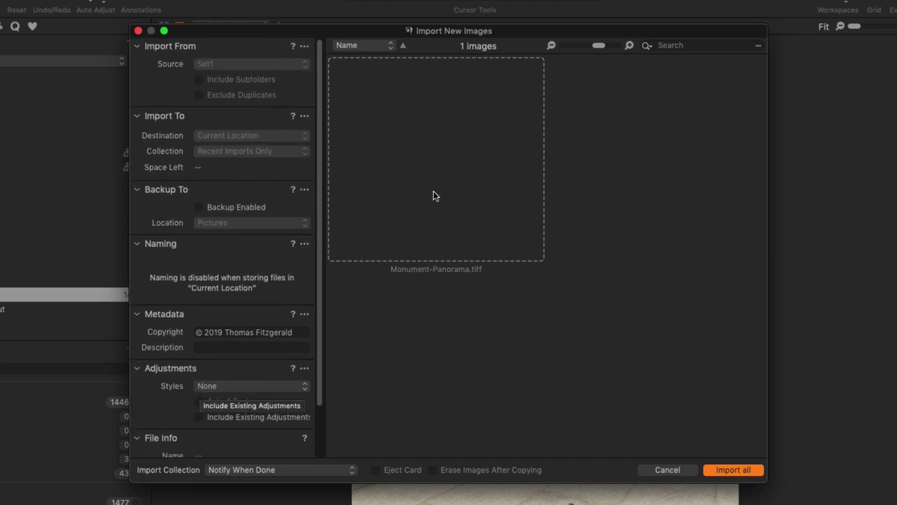
pyautogui.click(740, 472)
# Step: Dismiss the import notice and open Monument-Panorama.tiff in the viewer
pyautogui.click(512, 175)
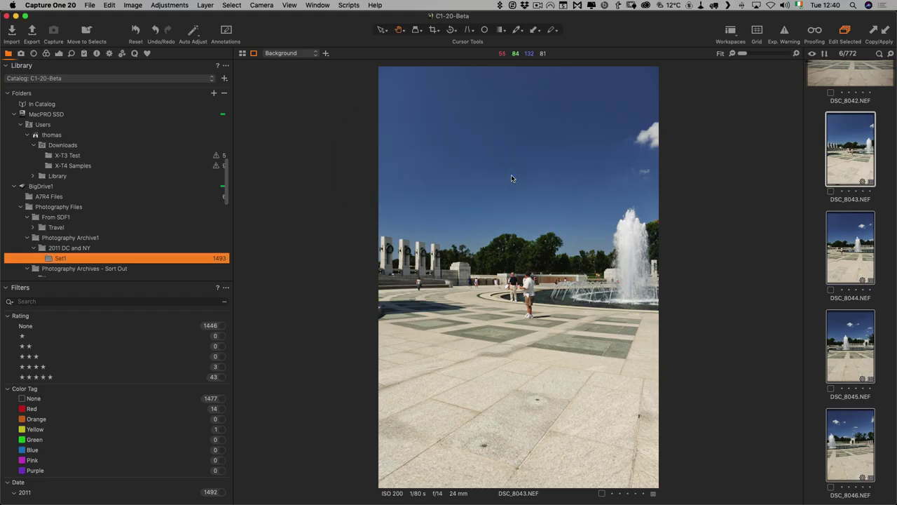
pyautogui.scroll(-5, 850, 256)
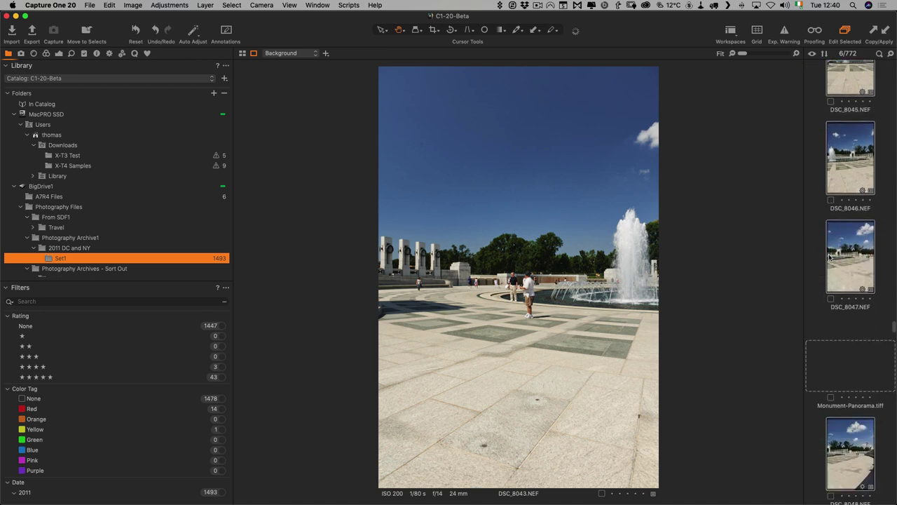
pyautogui.scroll(-2, 830, 257)
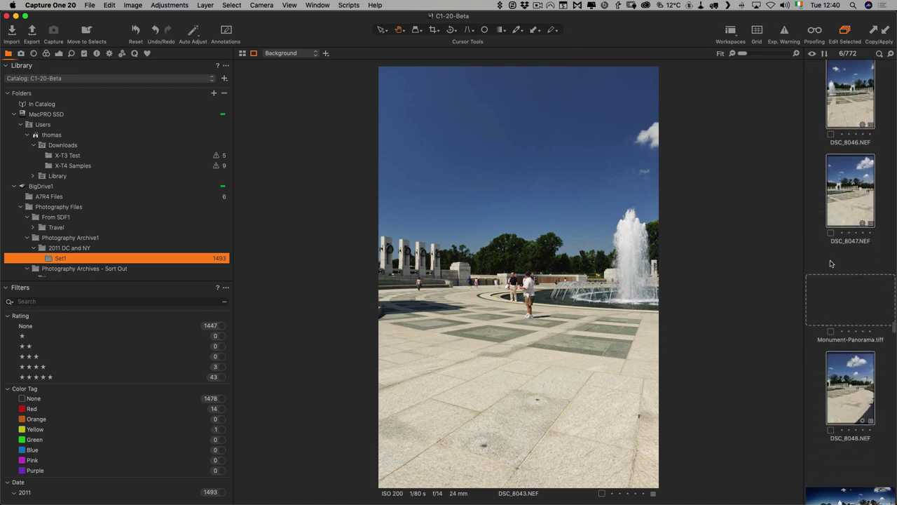
pyautogui.click(834, 308)
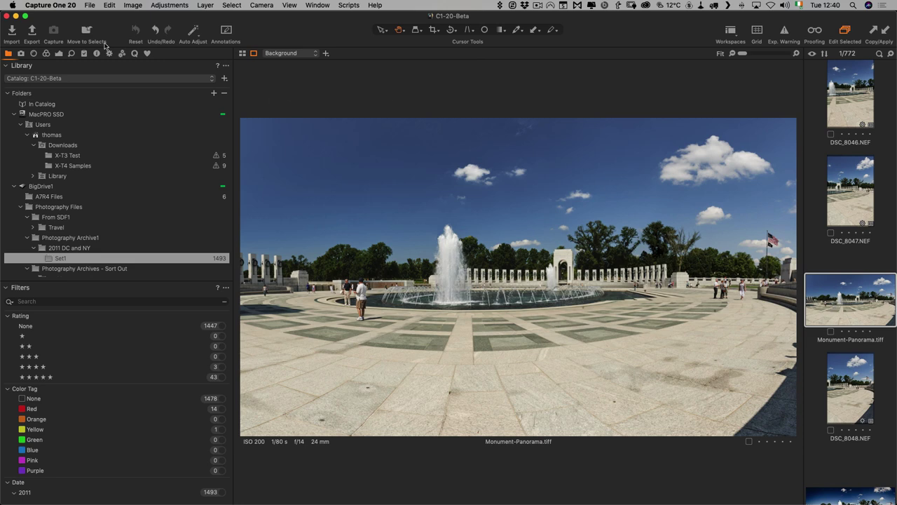
# Step: In the Exposure tools, set Contrast 9, Shadow 8 and Clarity 19 on the panorama
pyautogui.click(59, 54)
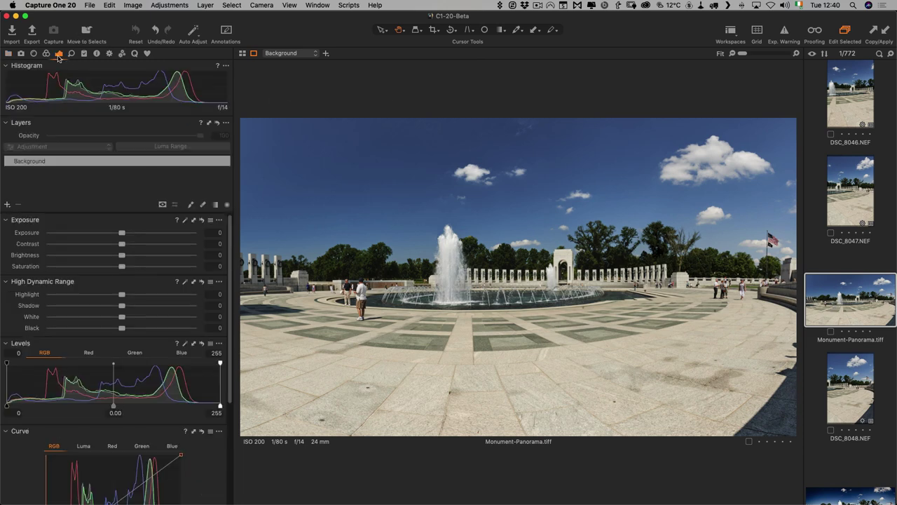
pyautogui.click(135, 245)
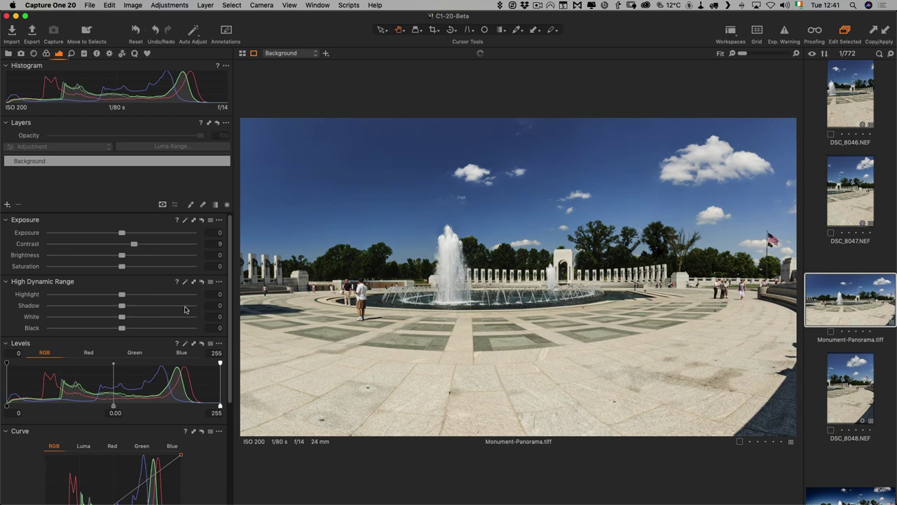
pyautogui.click(128, 307)
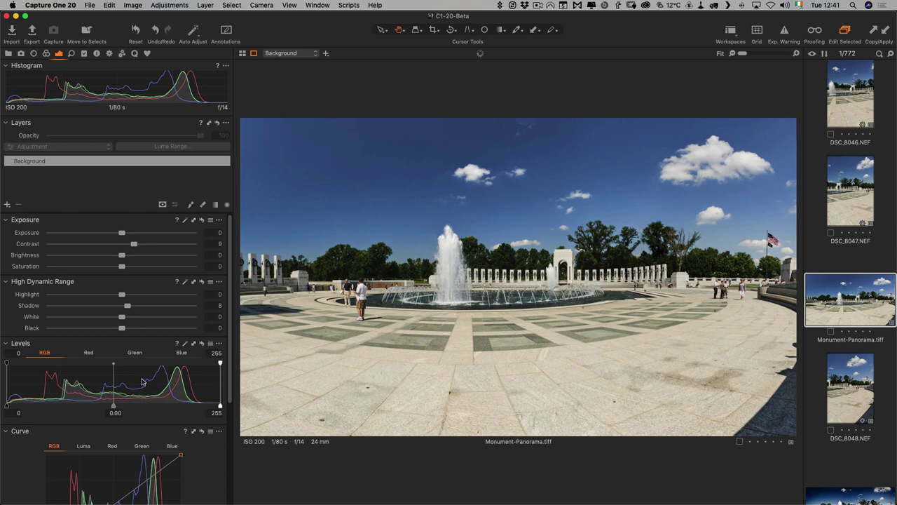
pyautogui.scroll(-2, 143, 381)
pyautogui.scroll(-1, 142, 381)
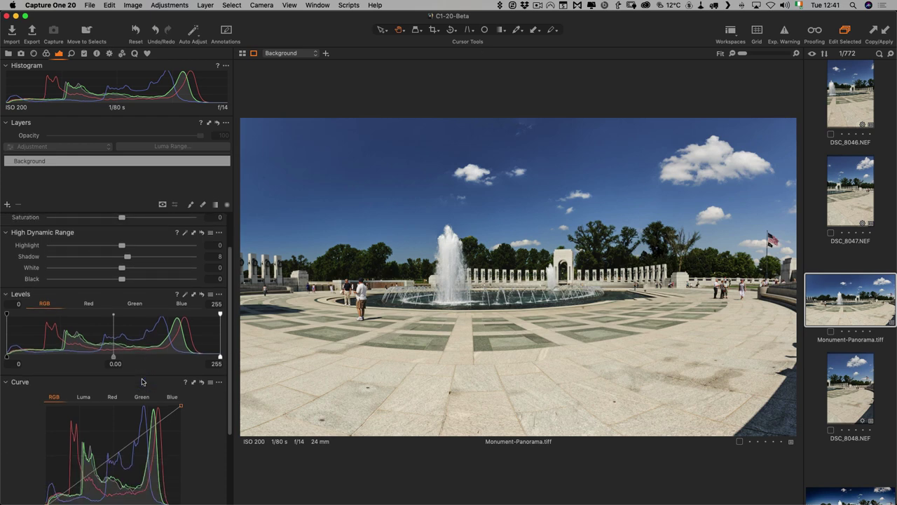
pyautogui.scroll(-7, 143, 381)
pyautogui.click(137, 446)
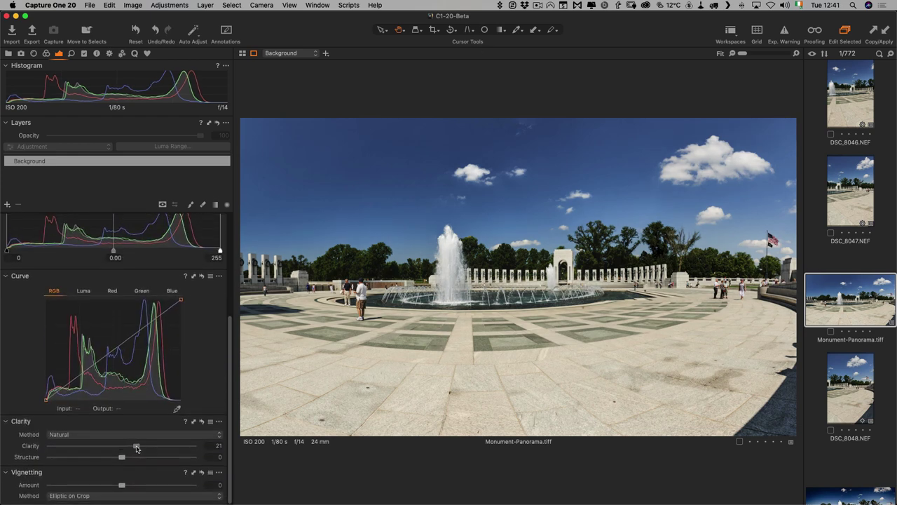
pyautogui.moveTo(137, 449); pyautogui.dragTo(135, 449)
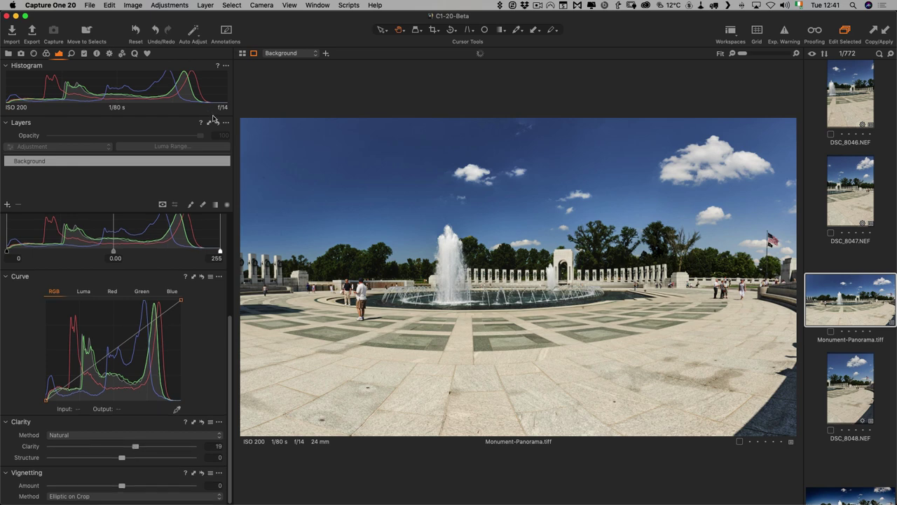
# Step: Add a linear-gradient sky layer with Exposure -0.24, Contrast 9, Saturation 8 at 57% opacity
pyautogui.click(216, 205)
pyautogui.moveTo(528, 189); pyautogui.dragTo(526, 289)
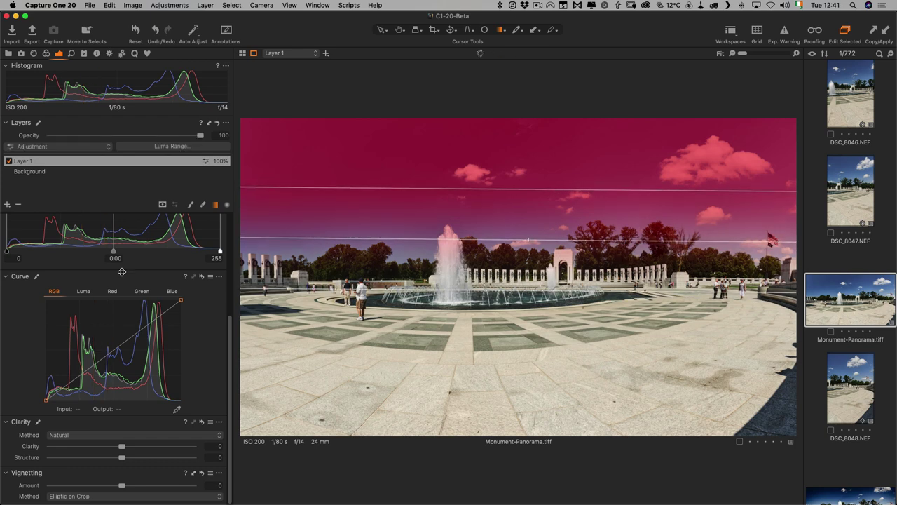
pyautogui.scroll(5, 121, 272)
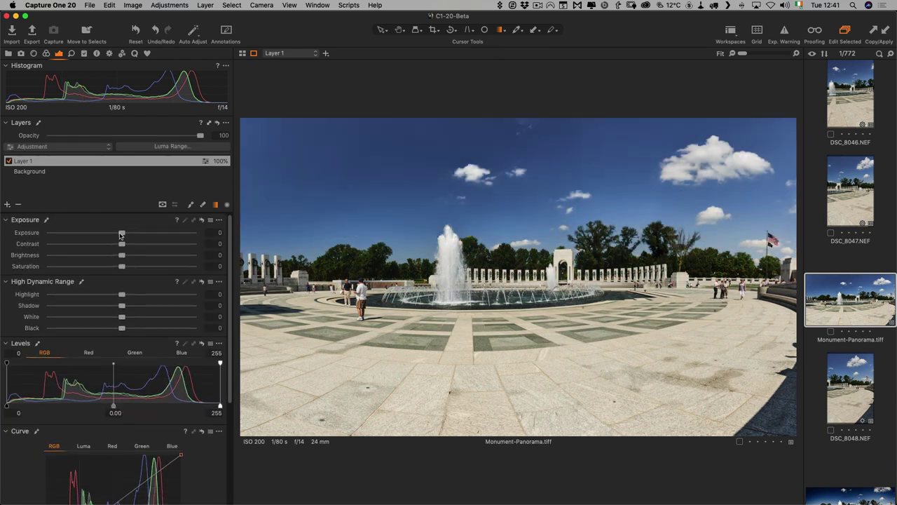
pyautogui.moveTo(121, 236); pyautogui.dragTo(141, 244)
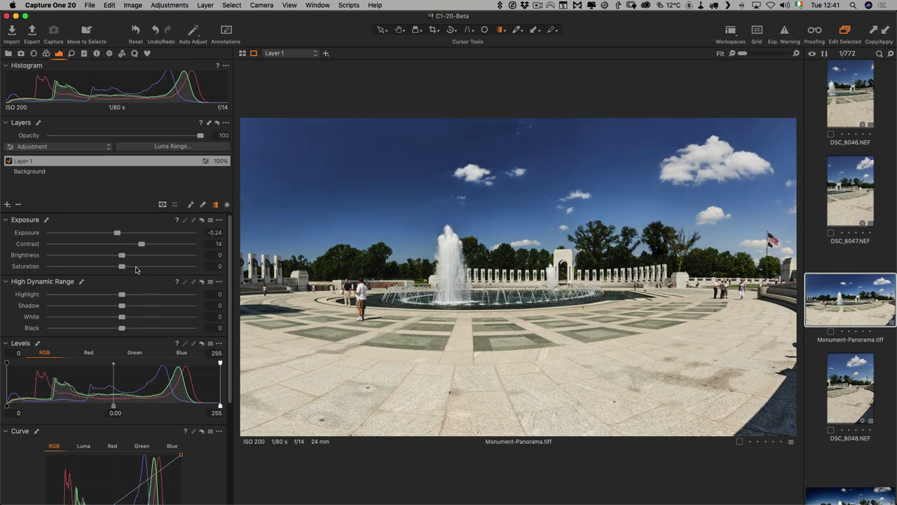
pyautogui.click(128, 268)
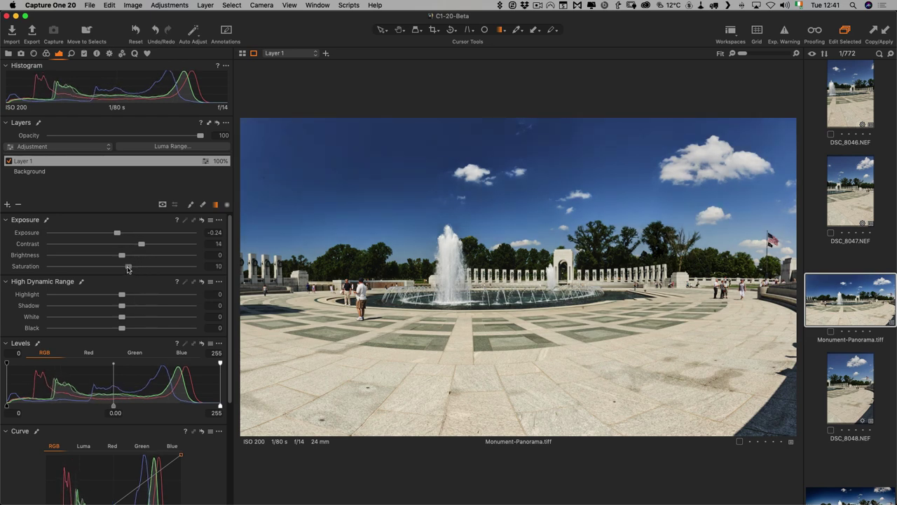
pyautogui.moveTo(128, 267); pyautogui.dragTo(134, 245)
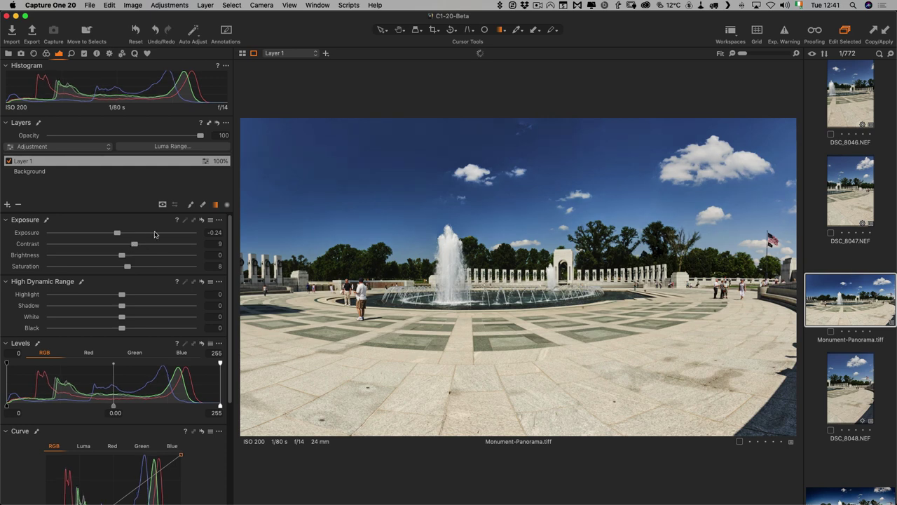
pyautogui.moveTo(201, 136); pyautogui.dragTo(136, 136)
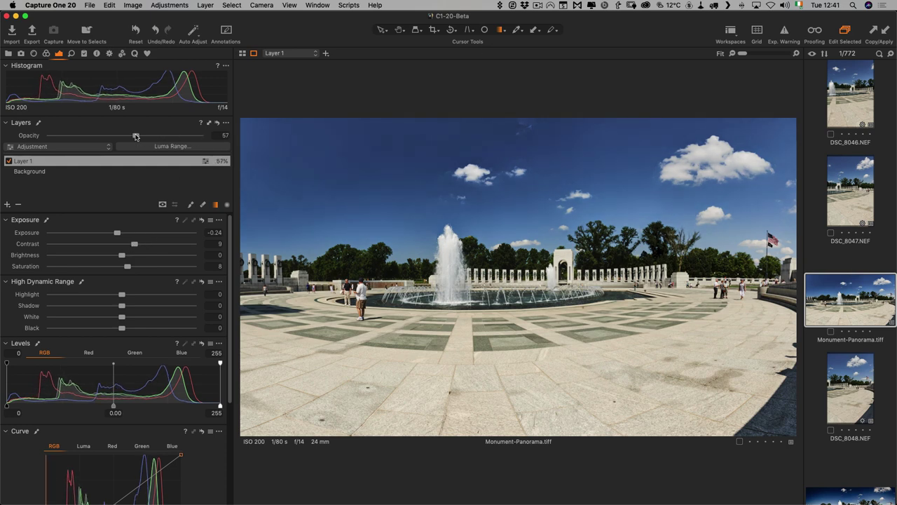